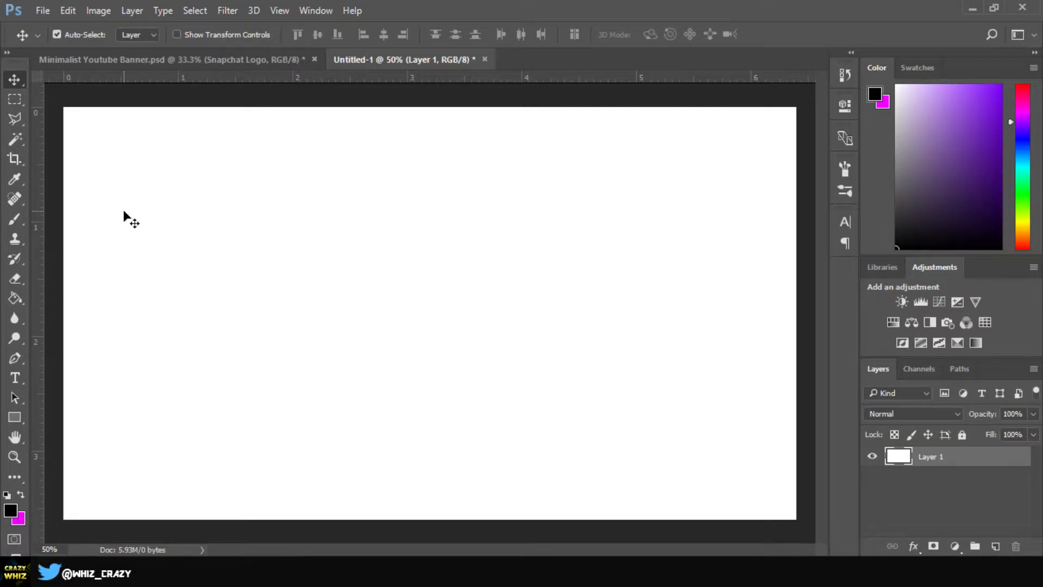
Add the text "GLOWING" in Engravers MT at 18 pt and move it into the right half of the canvas
key("t")
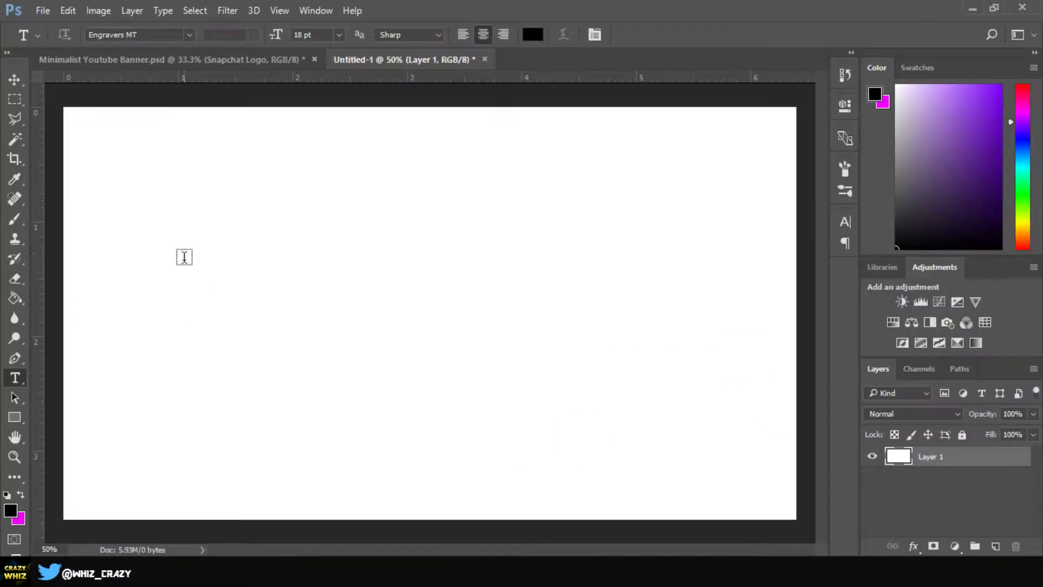
left_click(206, 268)
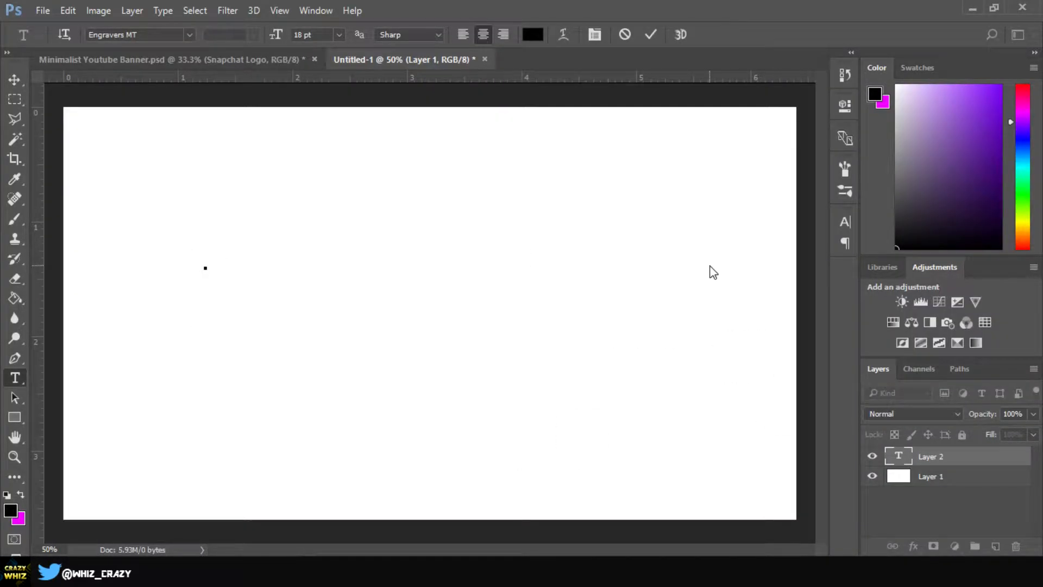
type("GLOWING")
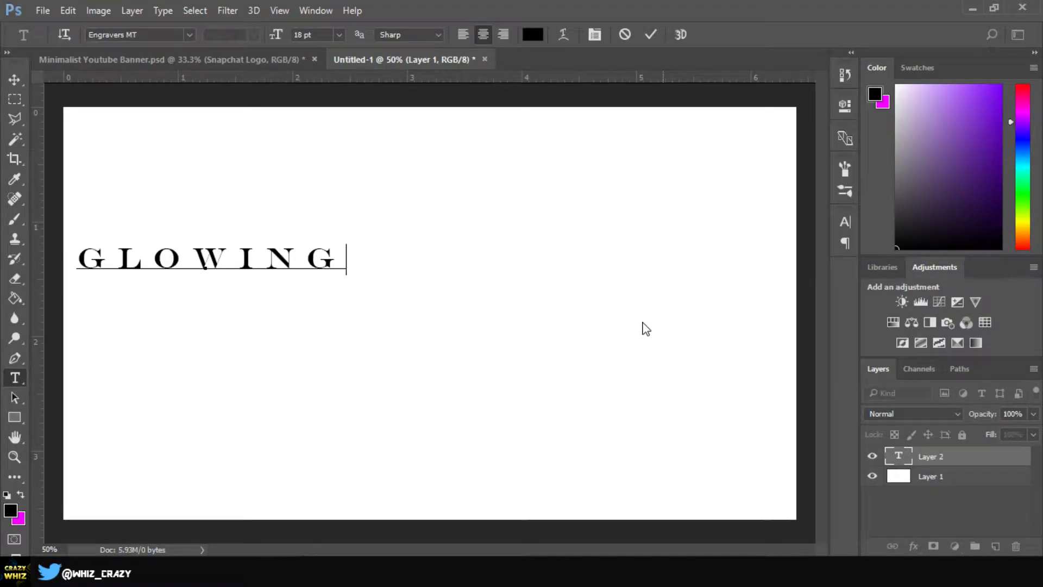
left_click(15, 79)
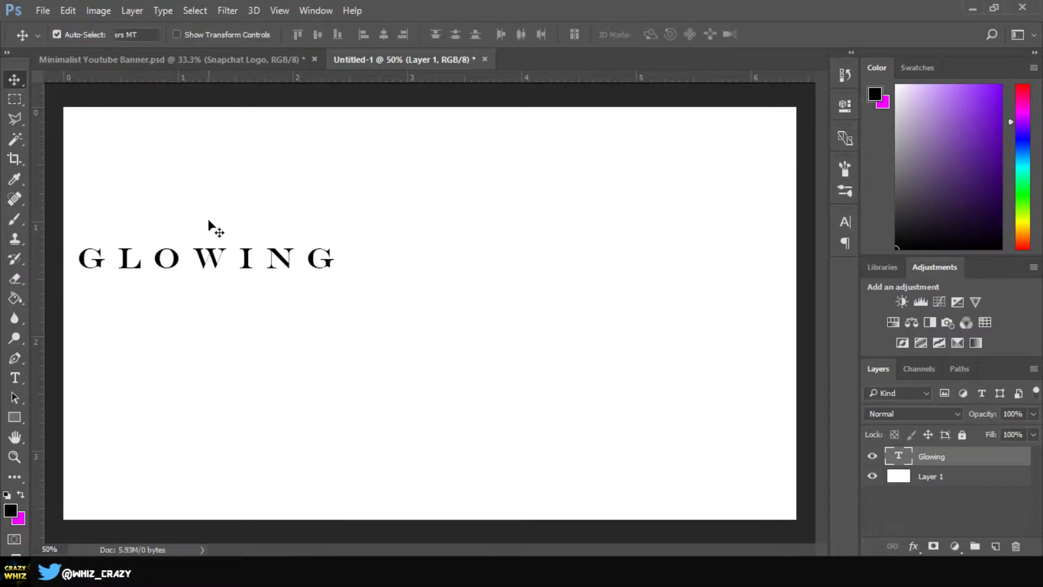
left_click_drag(247, 266, 626, 301)
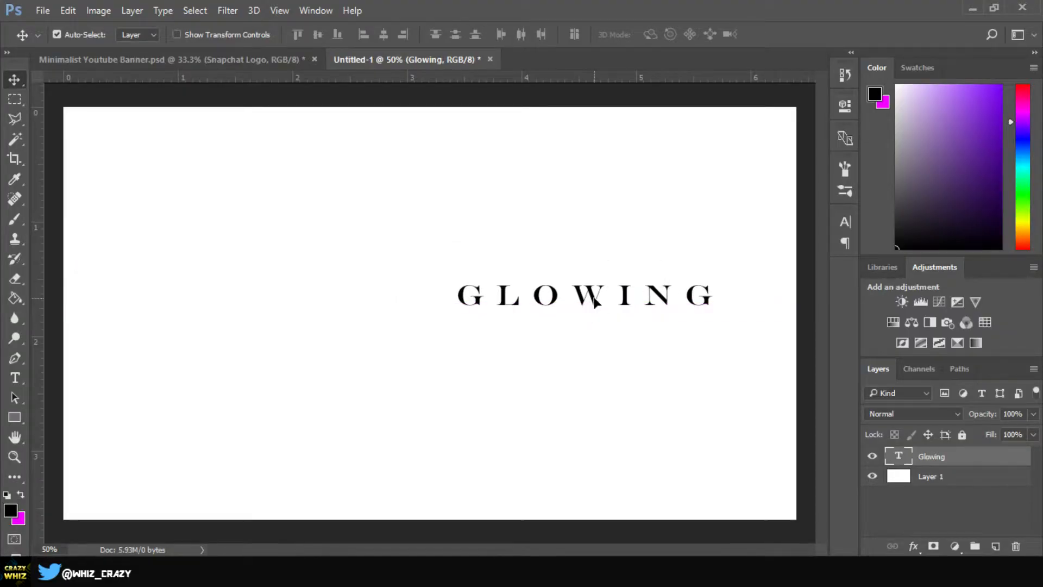
Set the tracking of the GLOWING text to 100 and move the word near the middle of the canvas
left_click(15, 379)
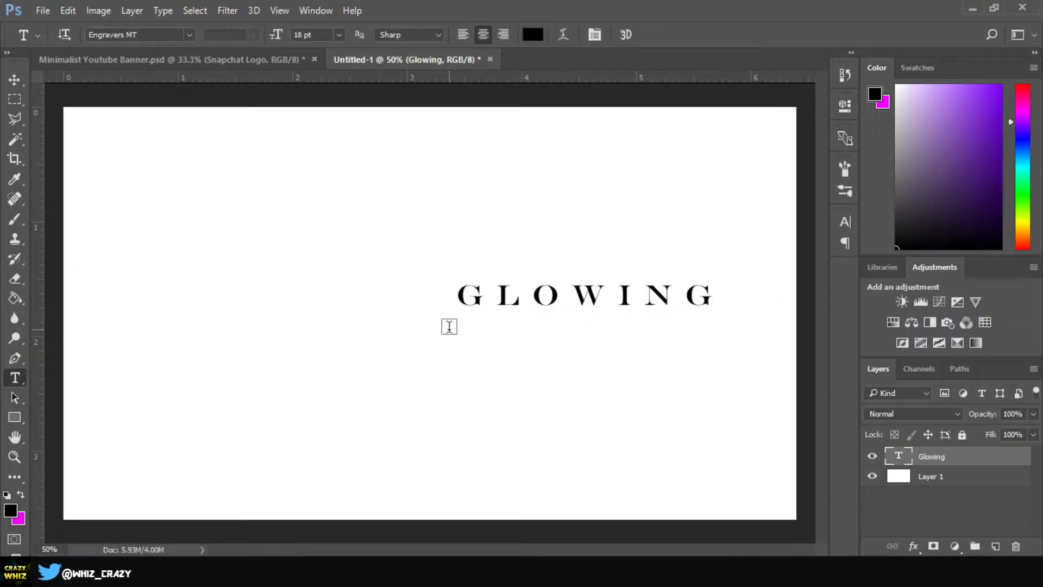
double_click(608, 298)
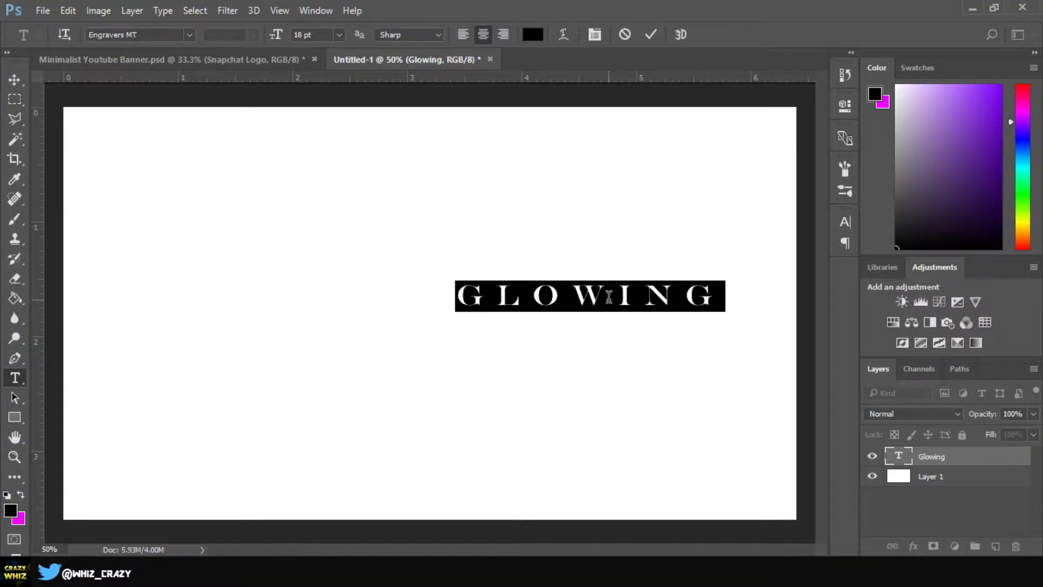
left_click(16, 82)
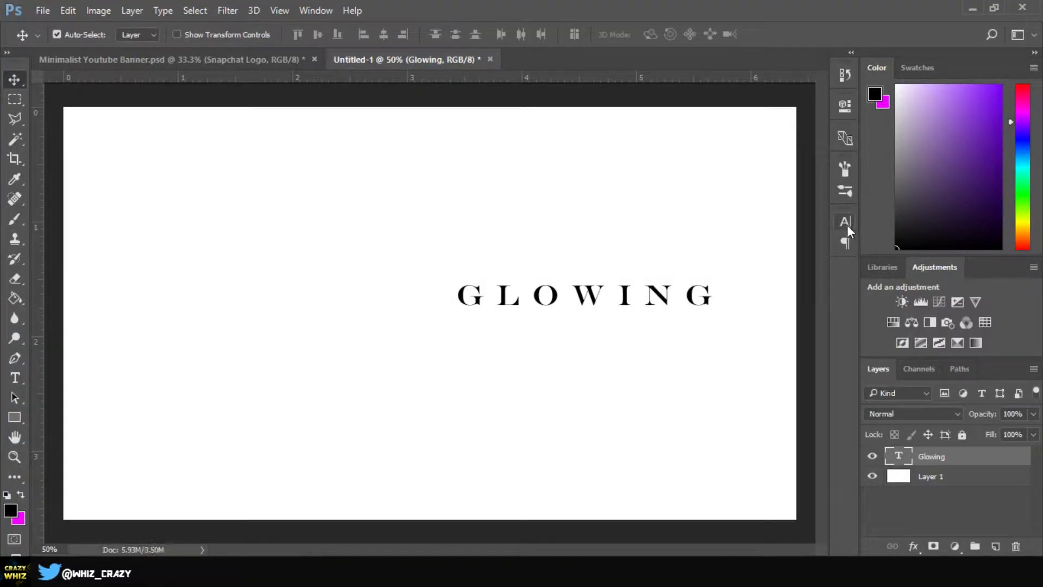
left_click(845, 221)
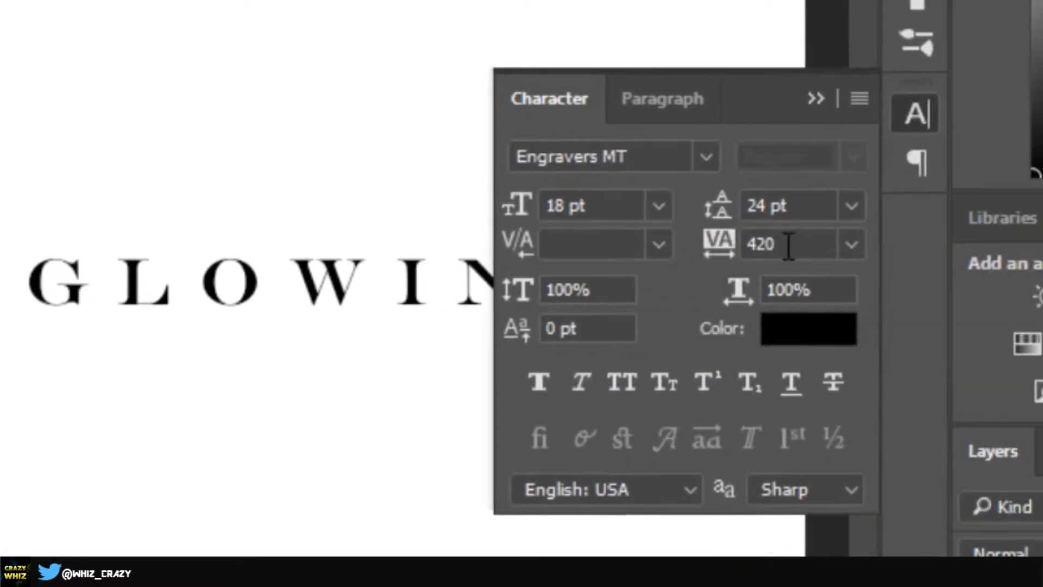
left_click(783, 245)
type("100")
key("Return")
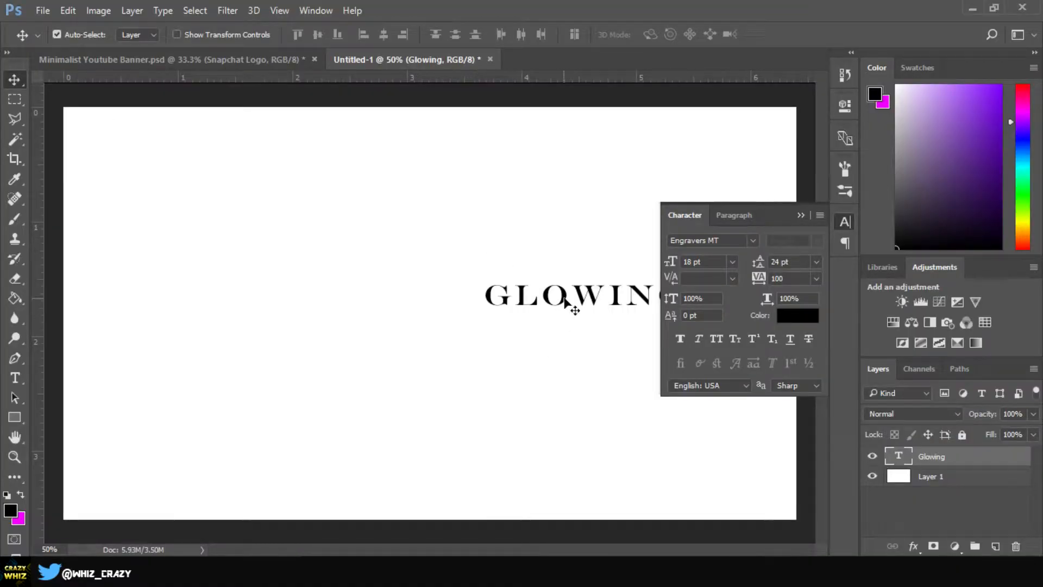
left_click_drag(512, 288, 340, 269)
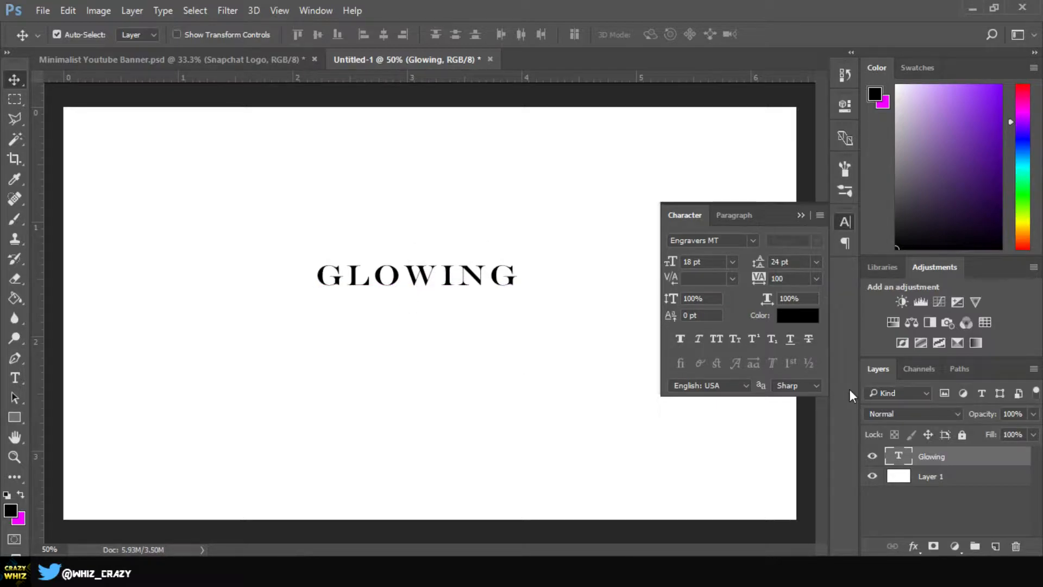
left_click(803, 215)
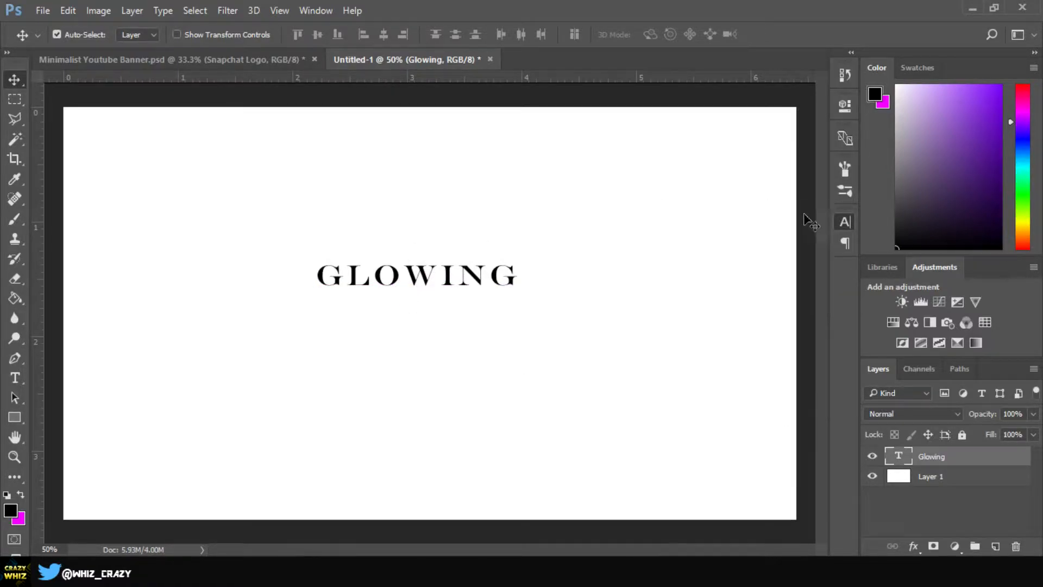
Scale the GLOWING text up to about 39 pt and shift it left toward the middle of the canvas
key("ctrl")
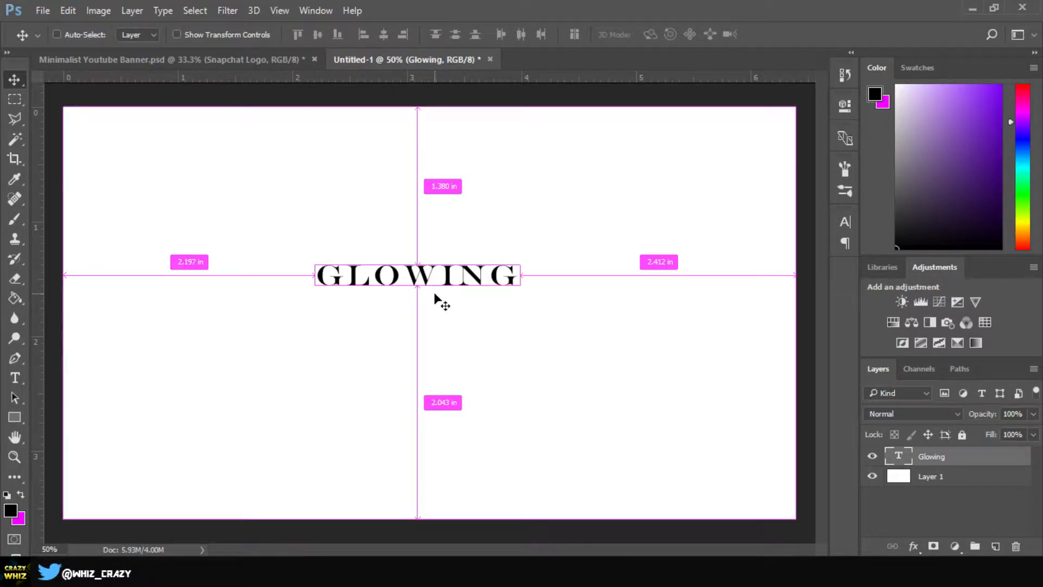
key("ctrl+t")
left_click_drag(524, 258, 749, 174)
key("Return")
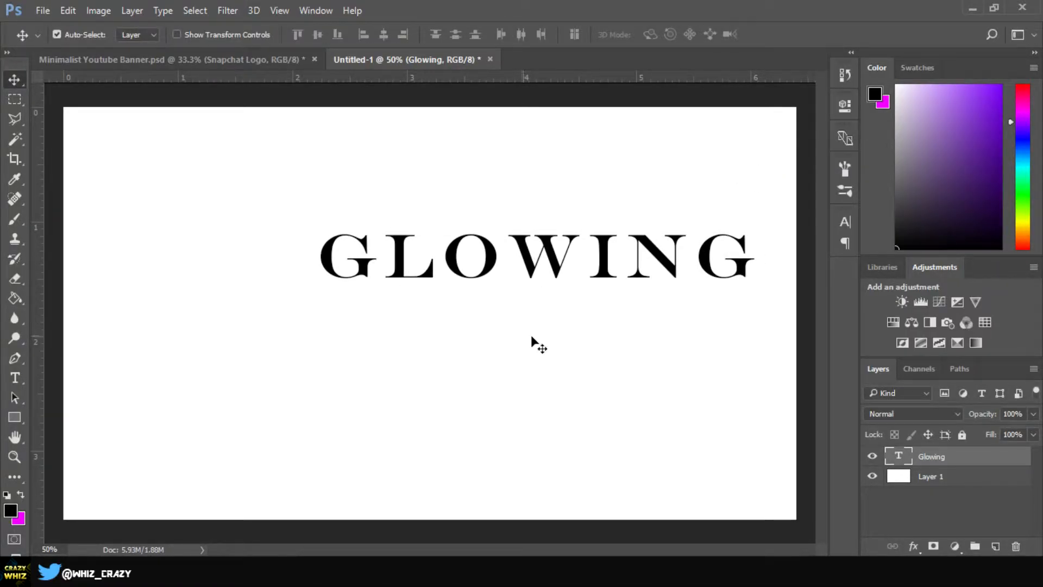
left_click_drag(498, 266, 376, 267)
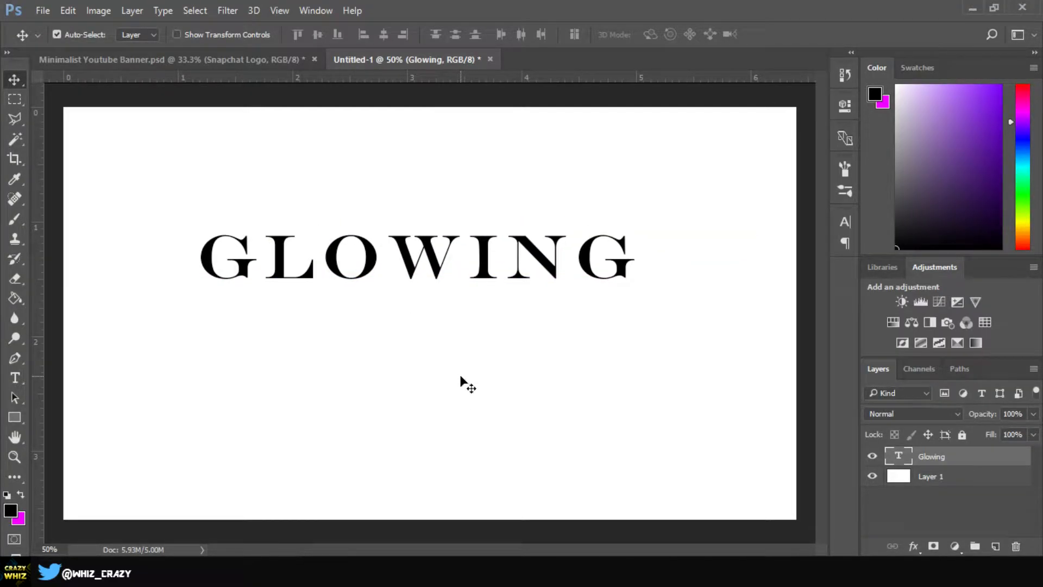
Add a separate text layer reading "TEXT" in 18 pt Engravers MT below the left part of GLOWING
left_click(15, 378)
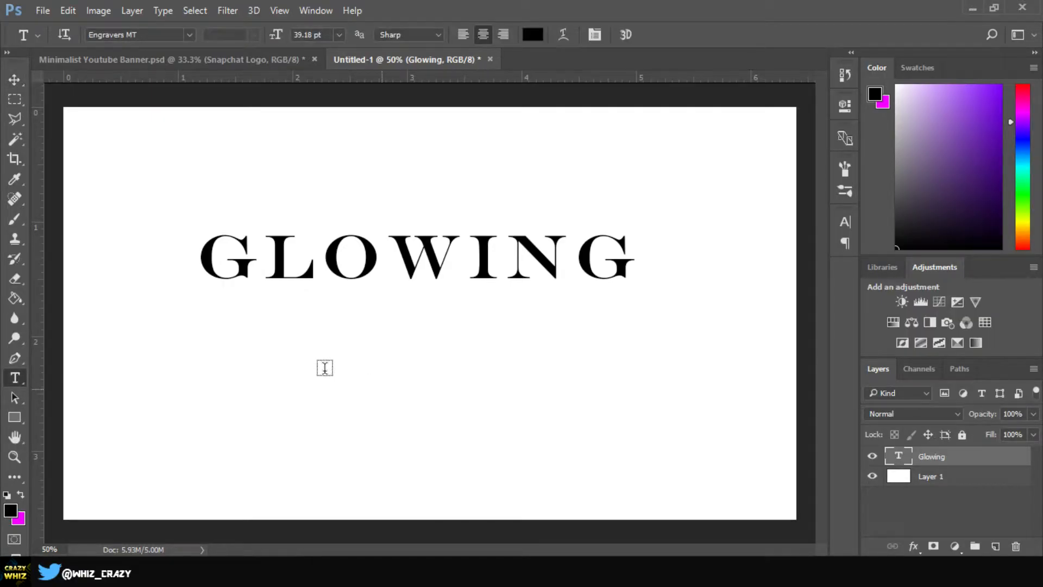
left_click(259, 332)
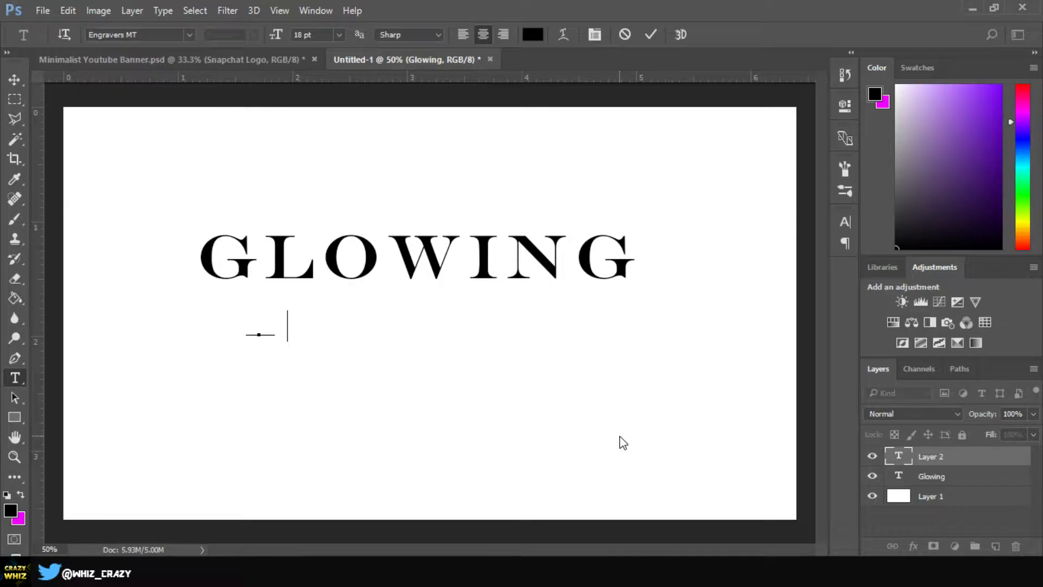
type("TEXT")
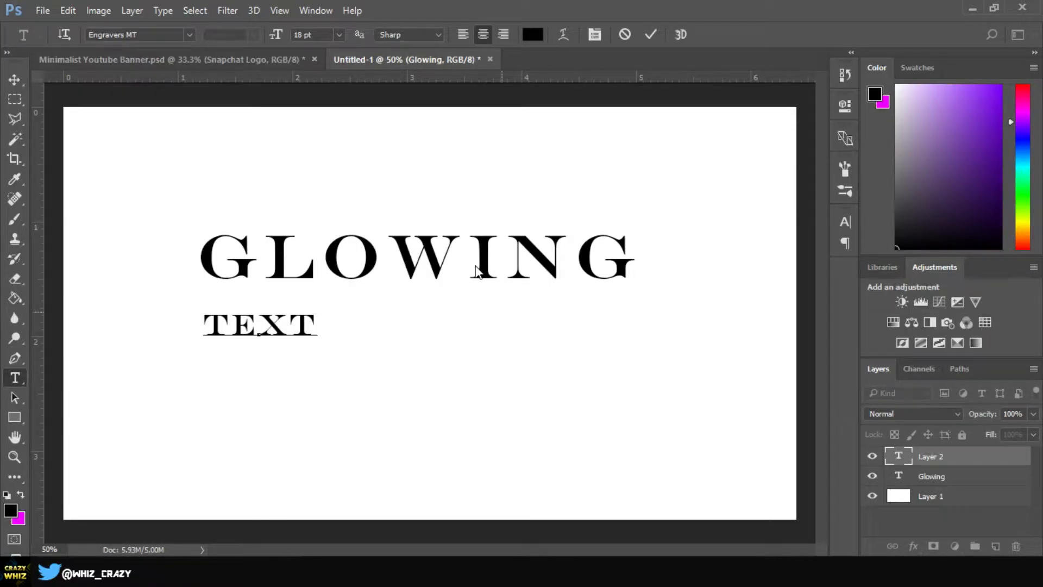
left_click(15, 80)
Move the word TEXT beneath the middle of GLOWING and scale it to about 177%
left_click_drag(309, 338, 413, 334)
key("ctrl+t")
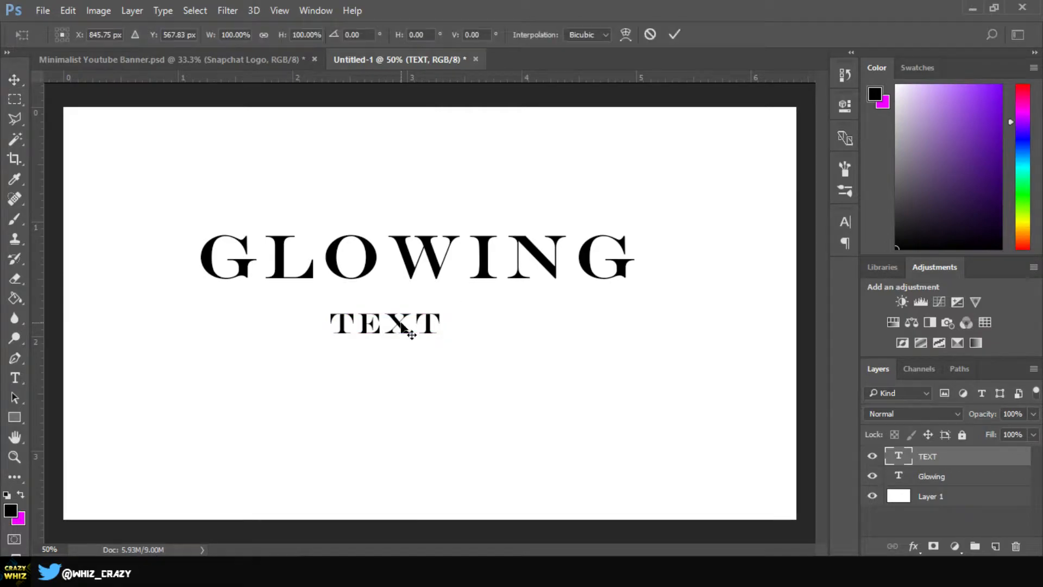
left_click_drag(443, 307, 525, 263)
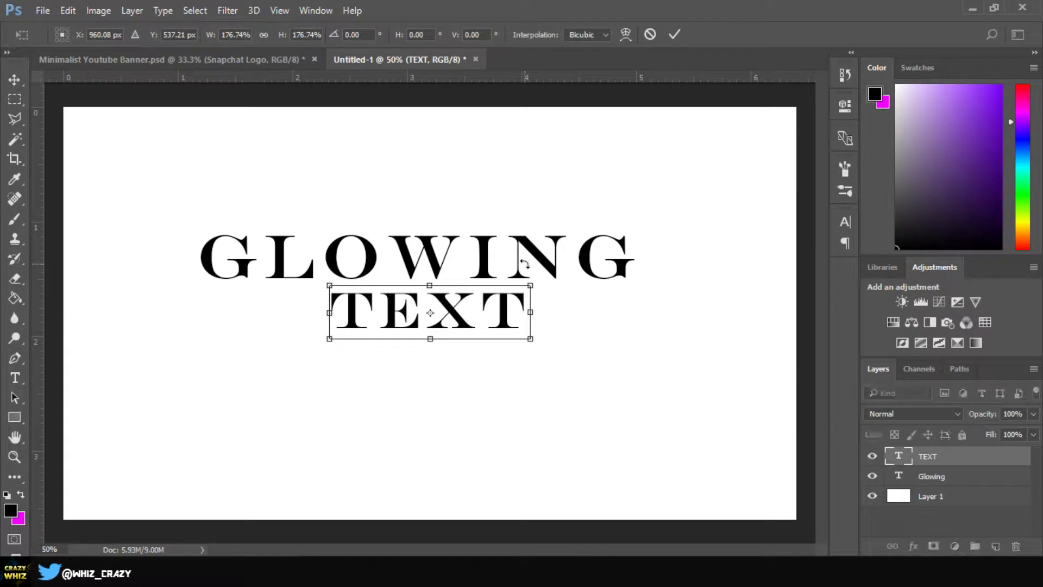
key("Return")
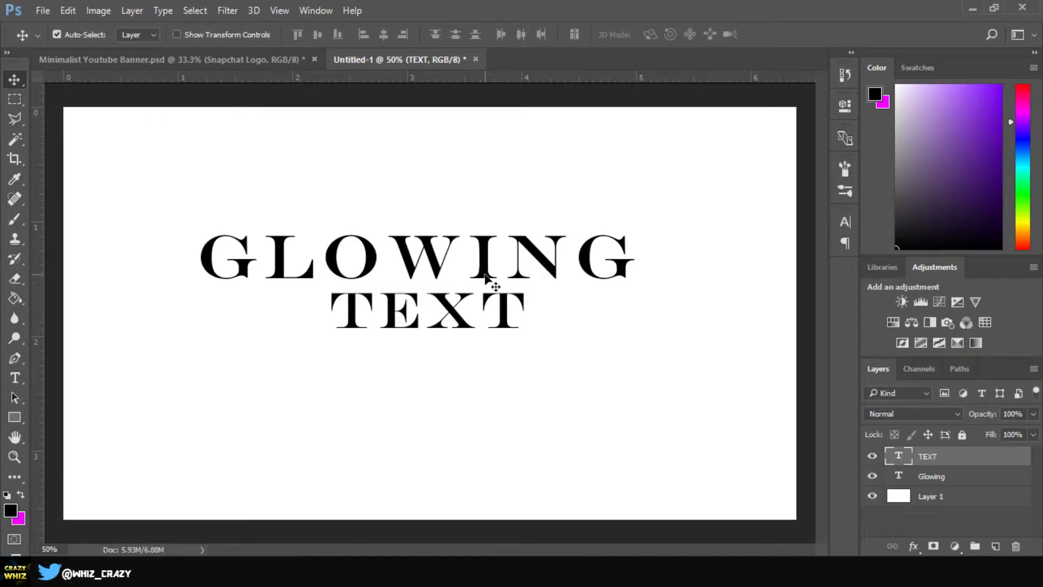
Center the Glowing layer horizontally on the whole canvas
left_click(491, 279)
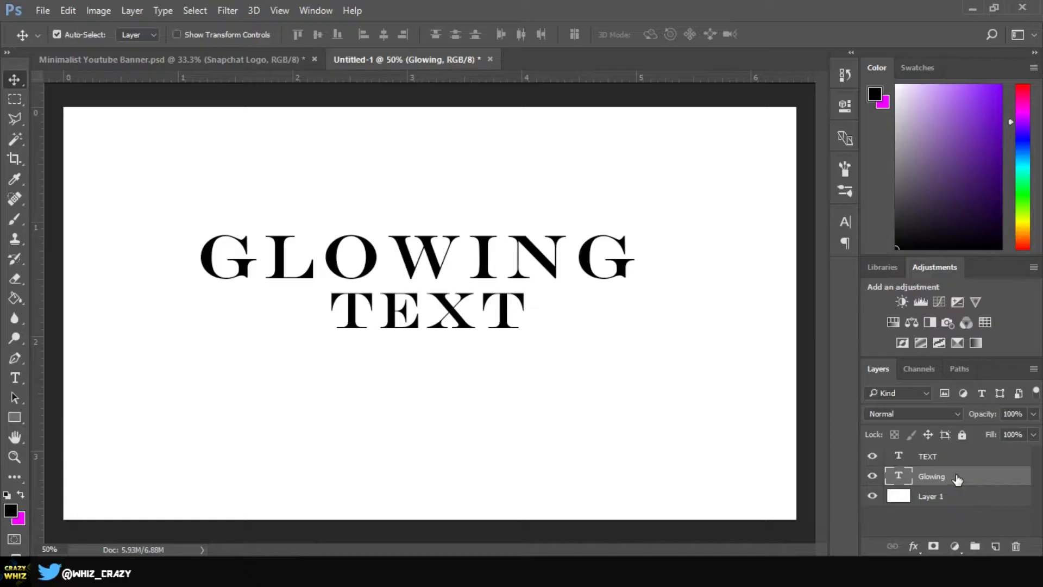
key("ctrl+a")
left_click(385, 33)
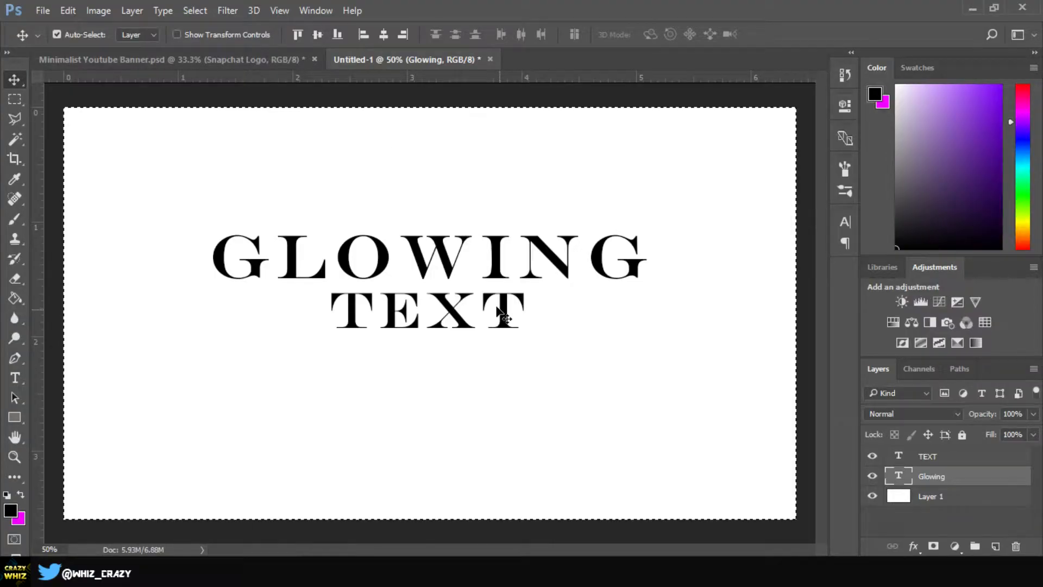
Center the TEXT layer horizontally on the whole canvas and clear the selection
left_click(937, 458)
key("ctrl+d")
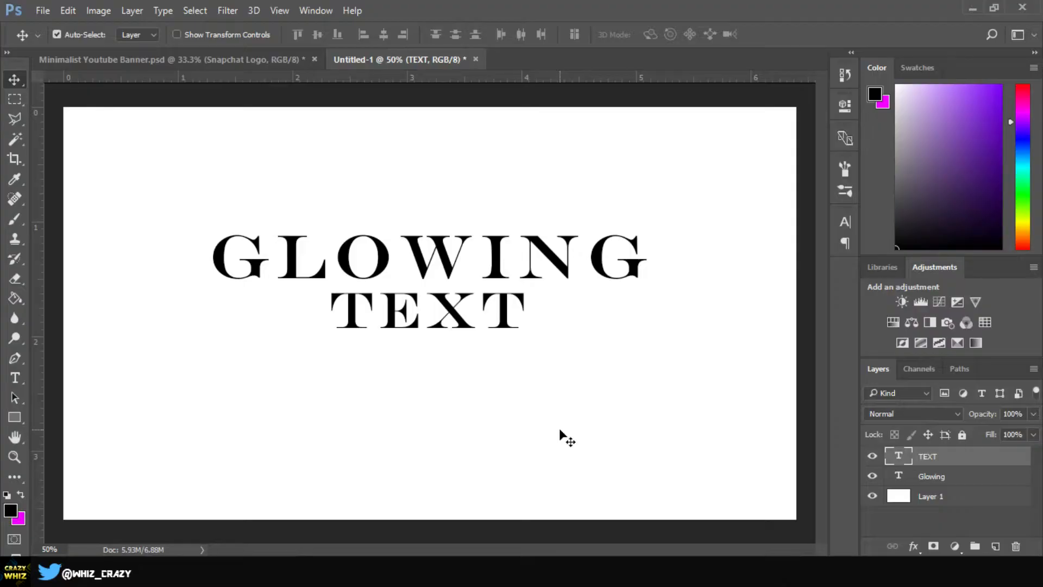
key("ctrl")
key("ctrl+a")
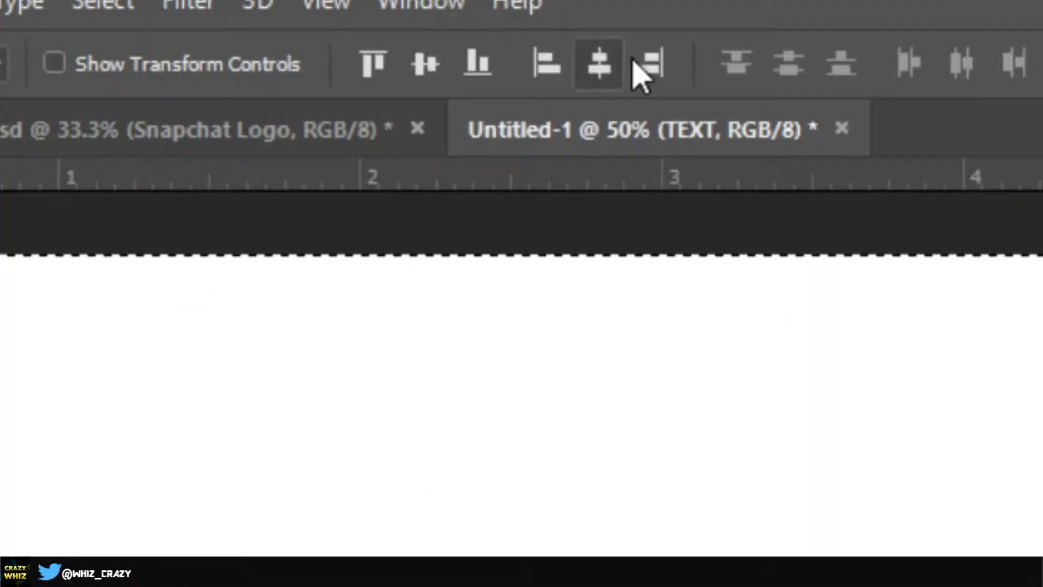
left_click(600, 64)
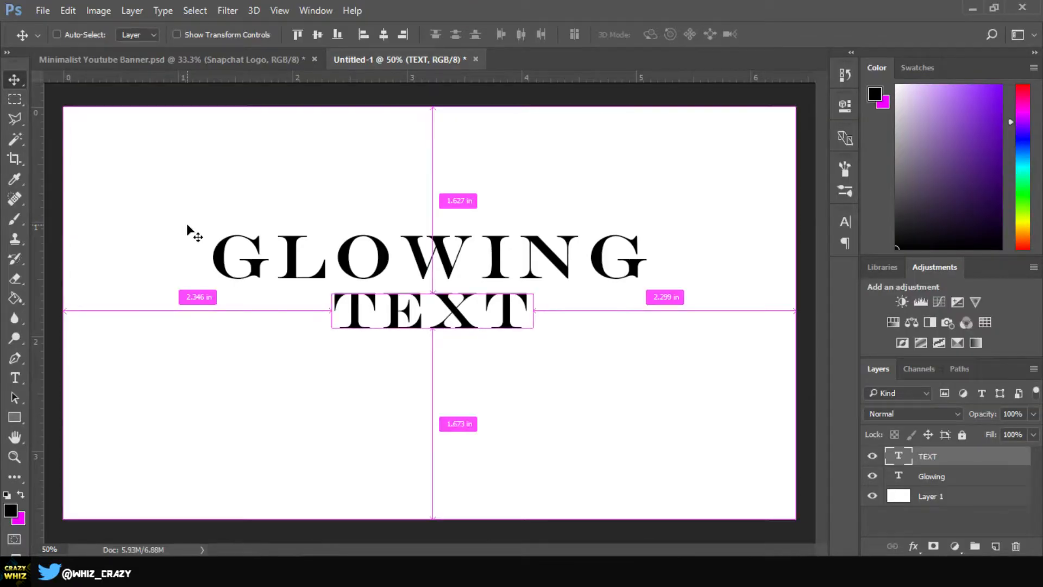
key("ctrl+d")
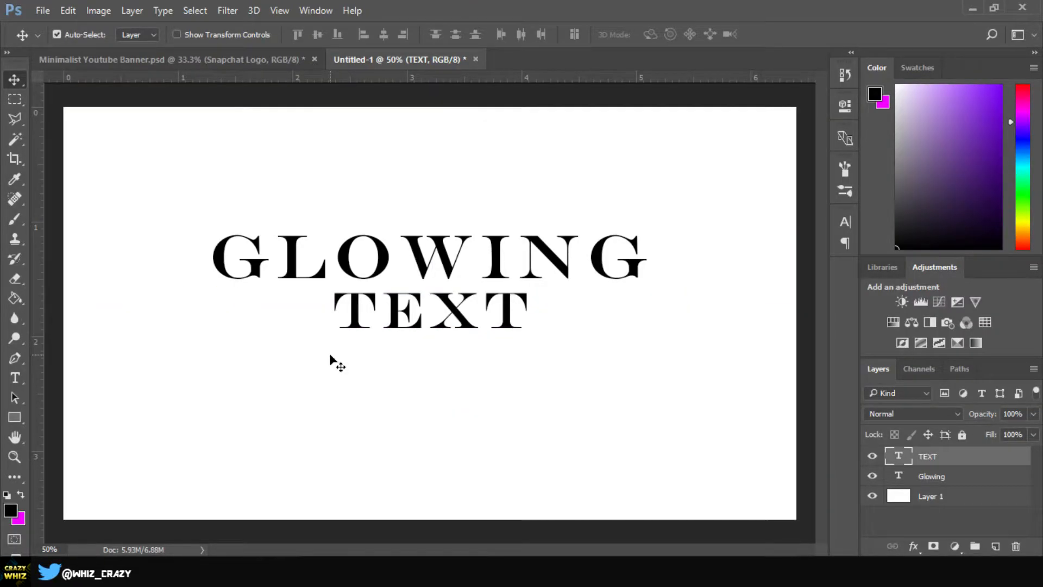
Shift the words GLOWING and TEXT slightly lower on the canvas and rasterize both type layers
left_click_drag(419, 323, 420, 354)
left_click_drag(423, 274, 424, 286)
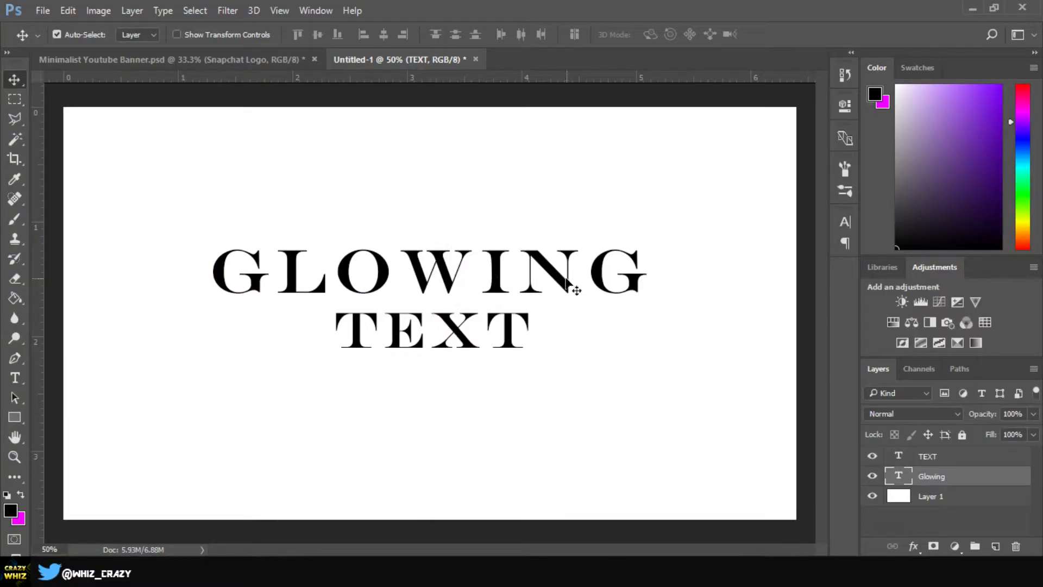
right_click(933, 479)
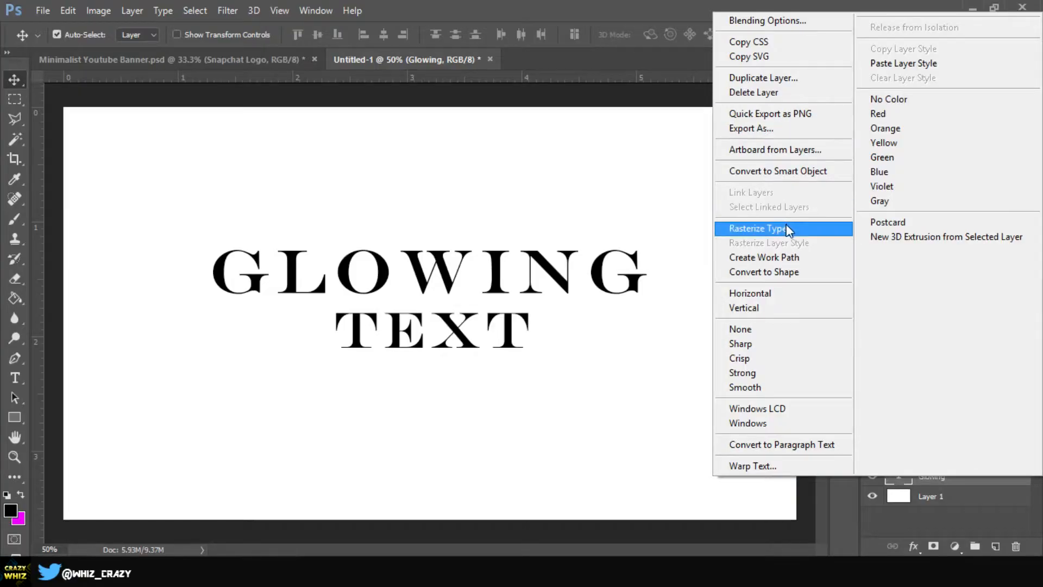
left_click(788, 229)
right_click(941, 456)
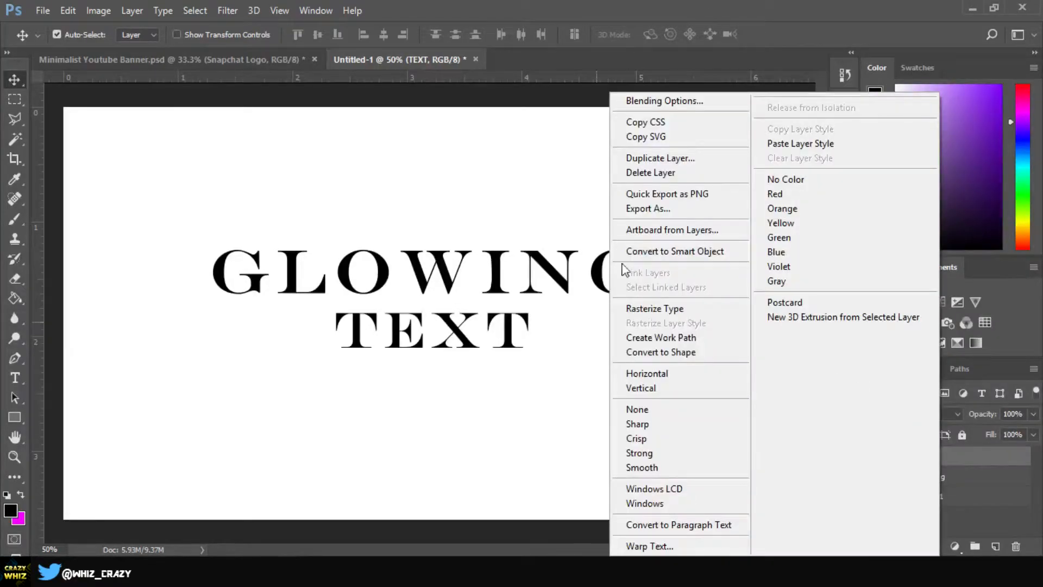
left_click(674, 308)
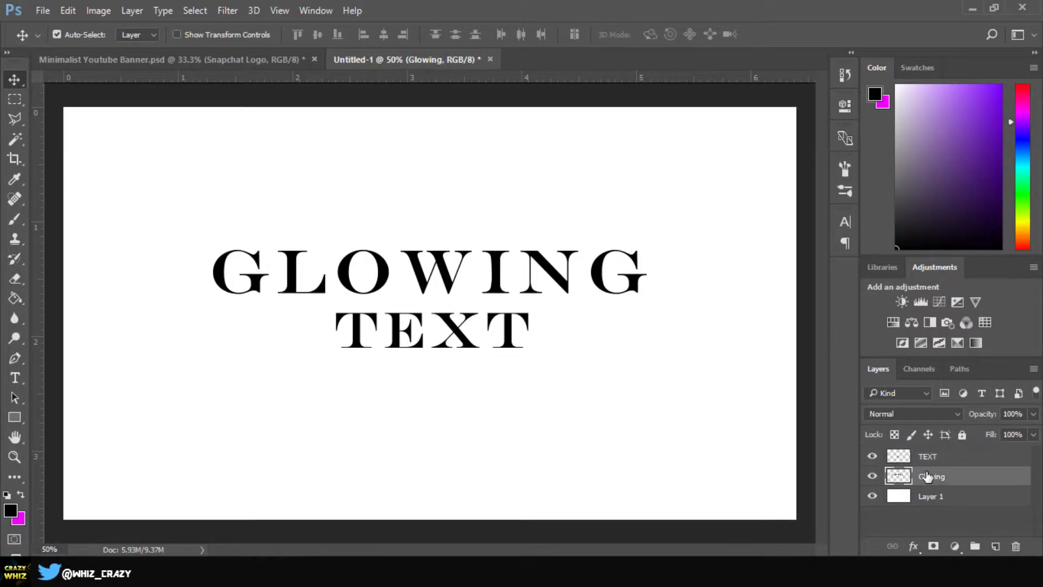
Add an outside Stroke effect of 5 px to the Glowing layer
right_click(927, 476)
left_click(634, 92)
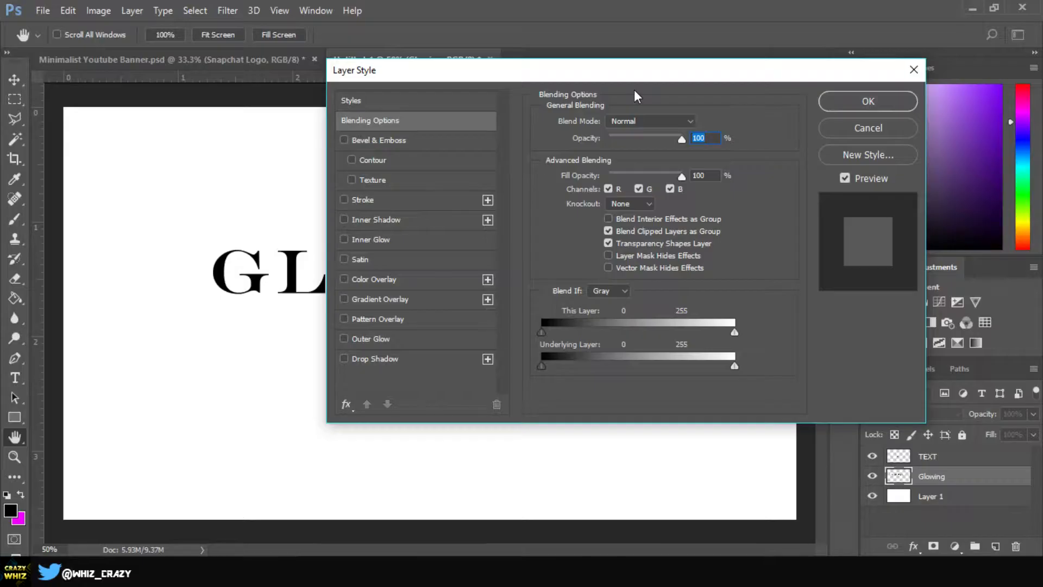
left_click(353, 201)
left_click_drag(548, 78, 665, 56)
left_click_drag(710, 103, 715, 104)
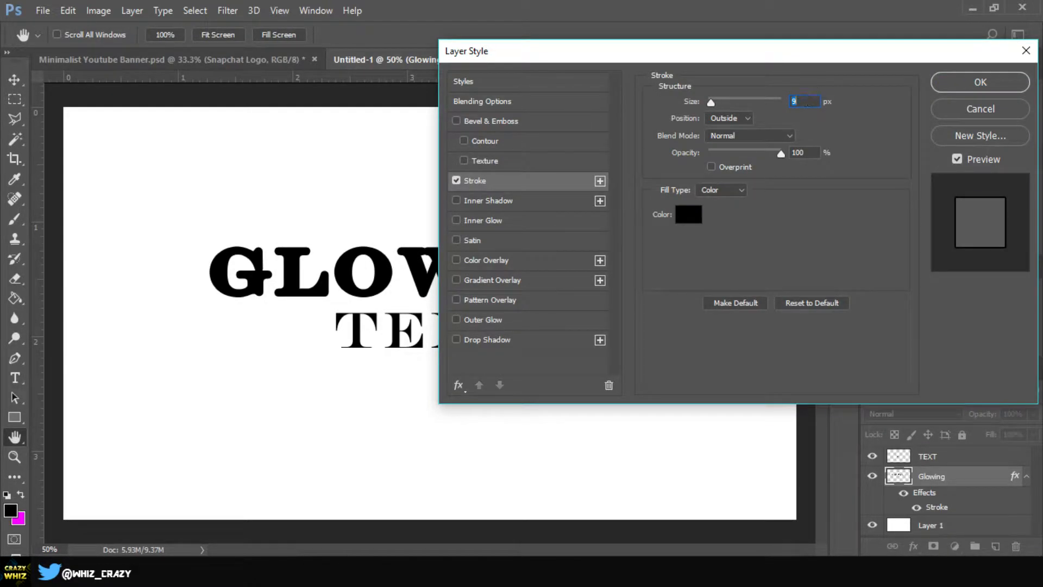
type("5")
Set the stroke color of the Glowing layer to pure red, ff0000
left_click(688, 219)
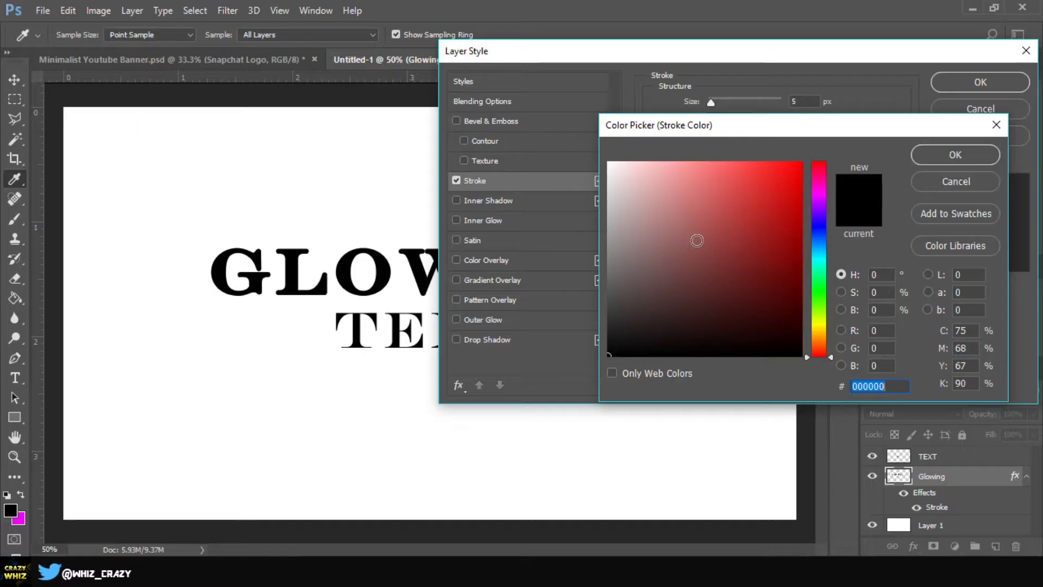
left_click_drag(818, 179, 821, 164)
left_click_drag(767, 188, 803, 162)
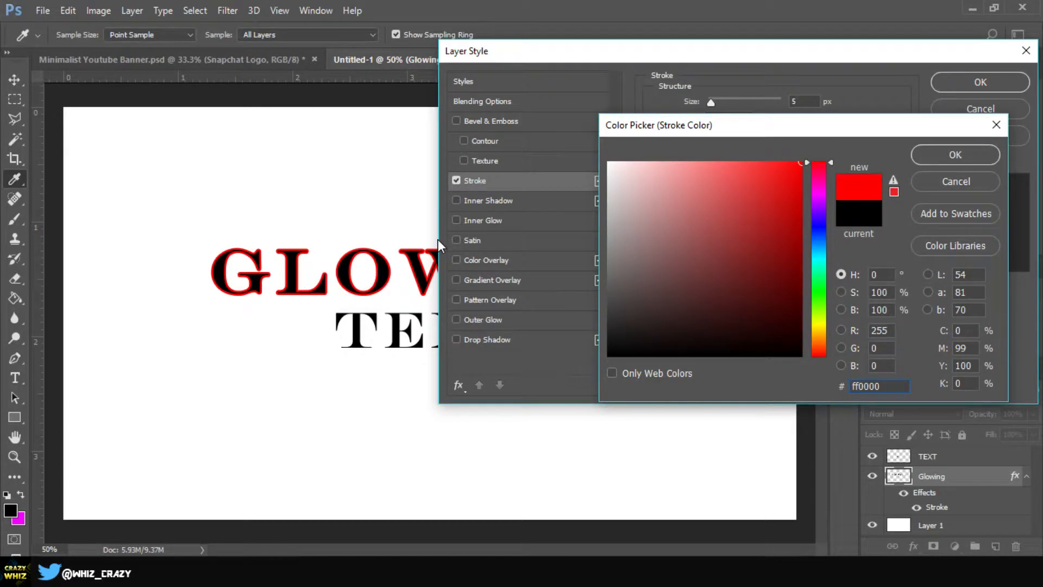
left_click(964, 160)
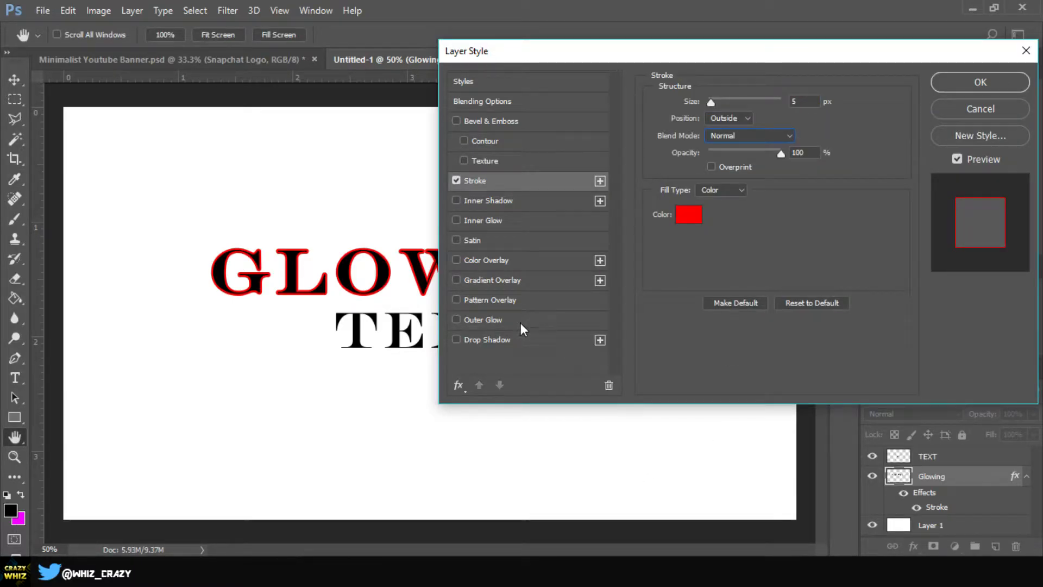
Add an Outer Glow effect to the Glowing layer in red fd0101 with the Hard Light blend mode
left_click(500, 321)
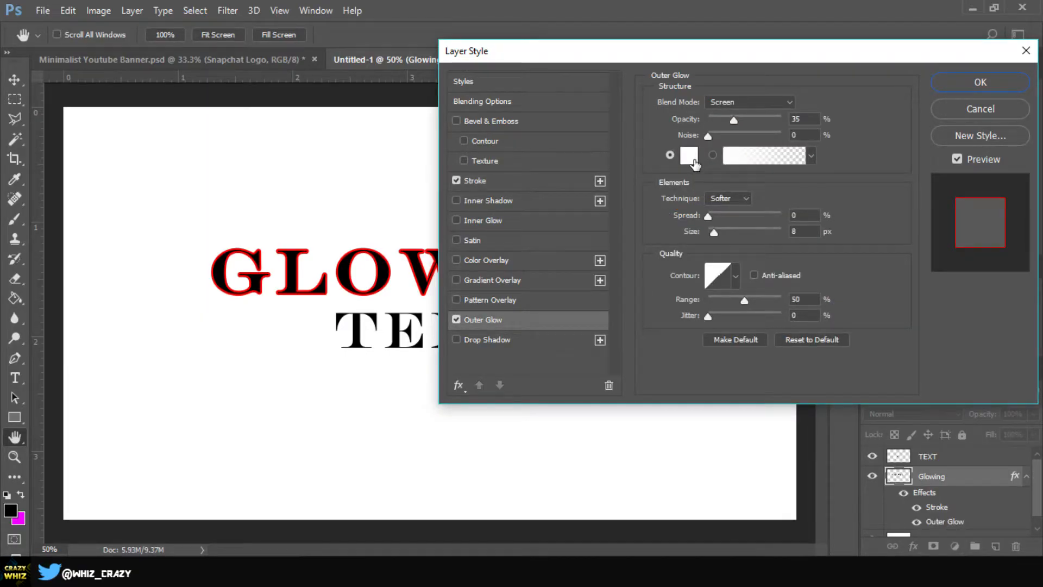
left_click(749, 160)
key("Escape")
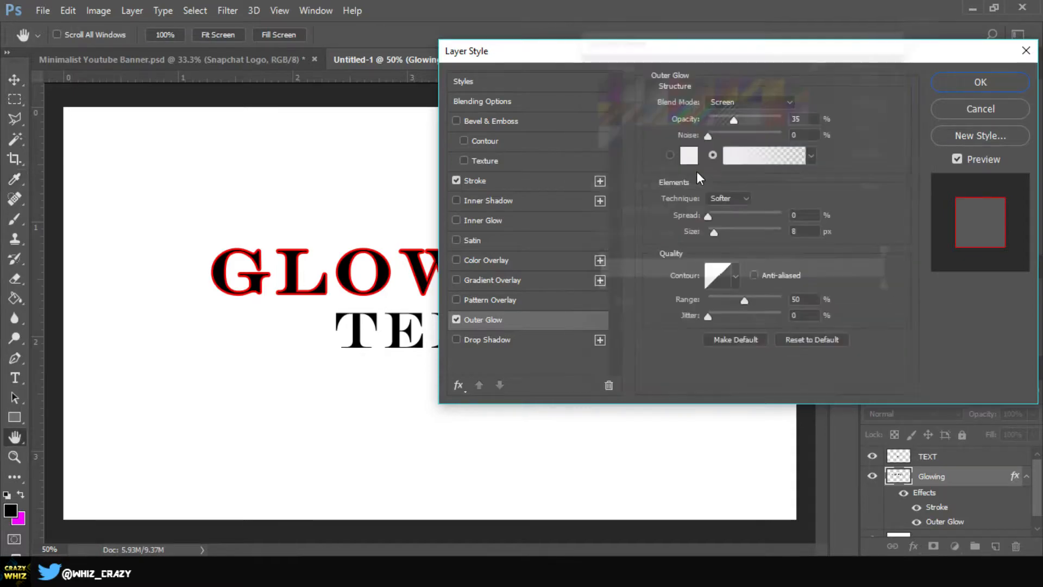
left_click(672, 155)
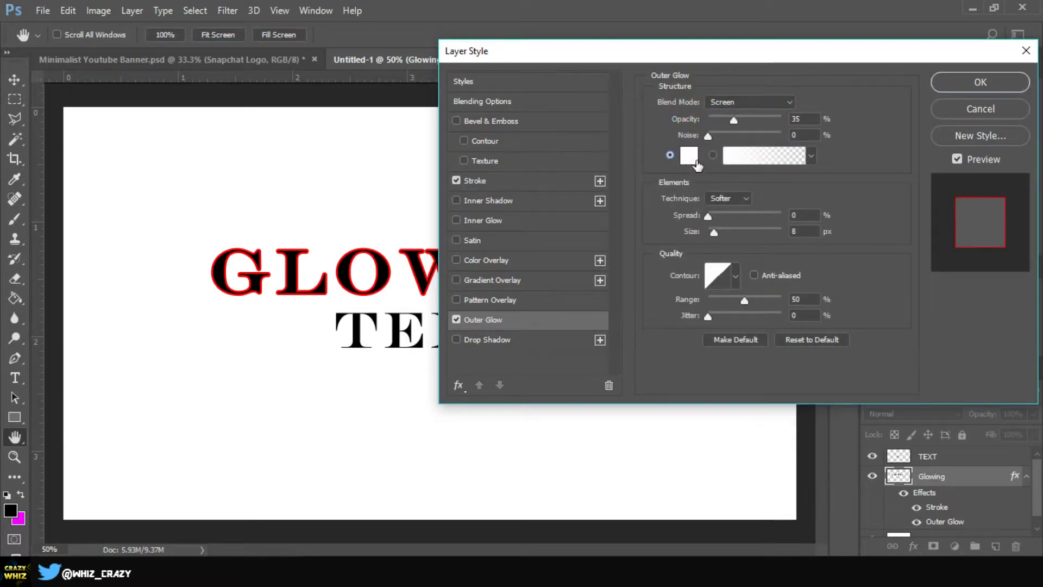
left_click(689, 157)
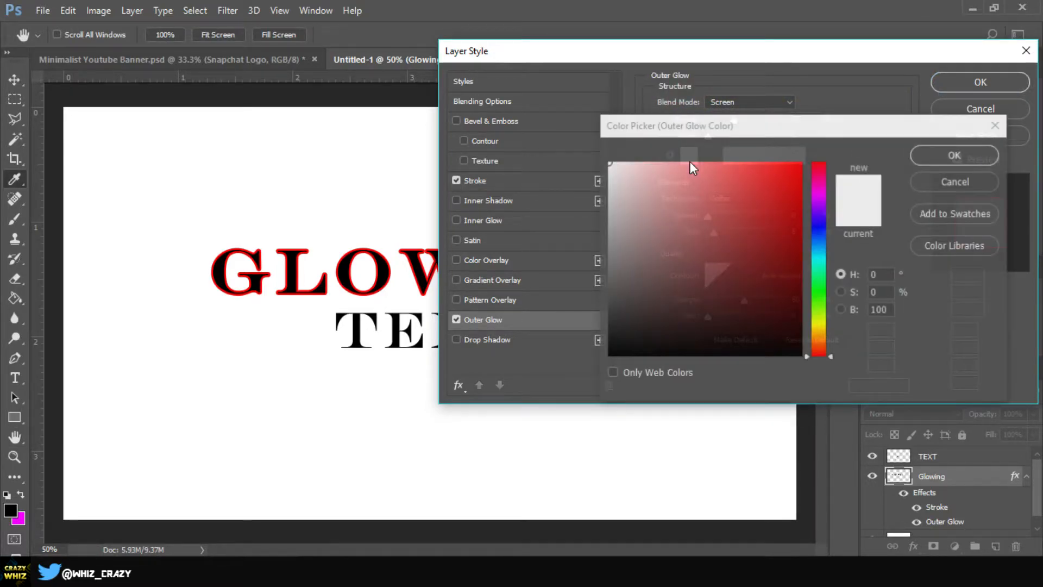
left_click(800, 164)
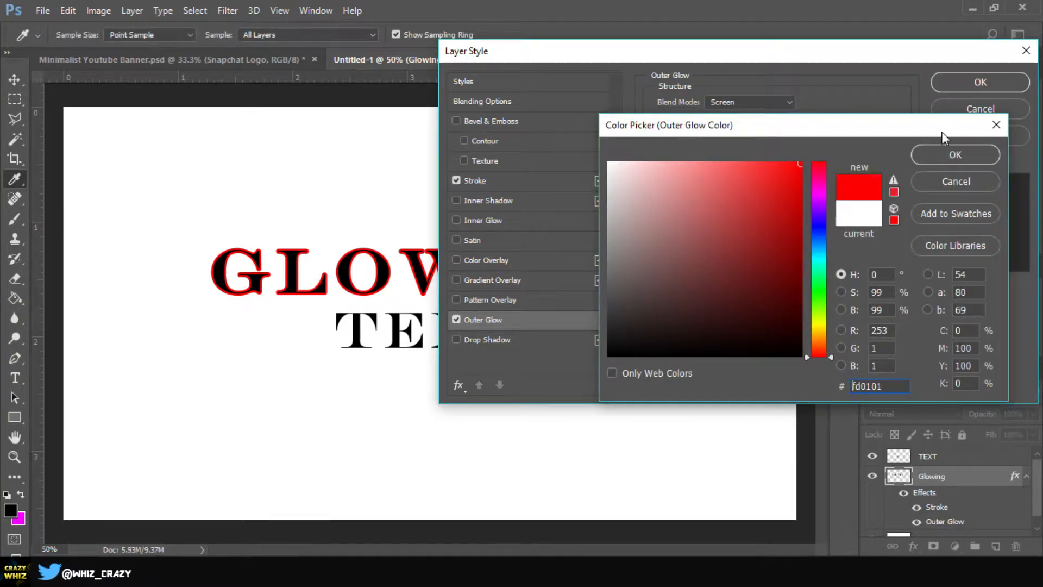
left_click(951, 157)
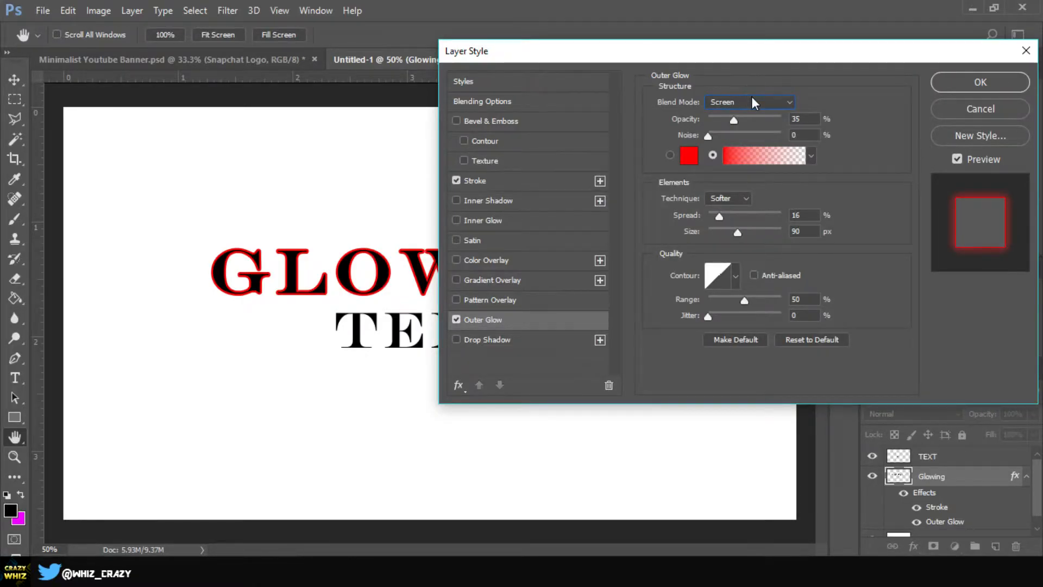
left_click(753, 98)
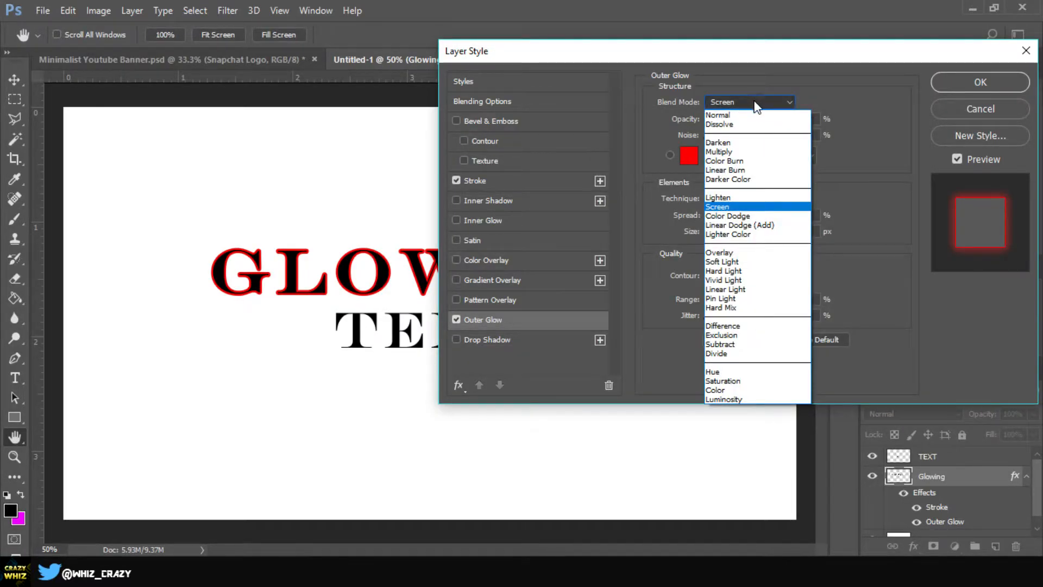
left_click(744, 272)
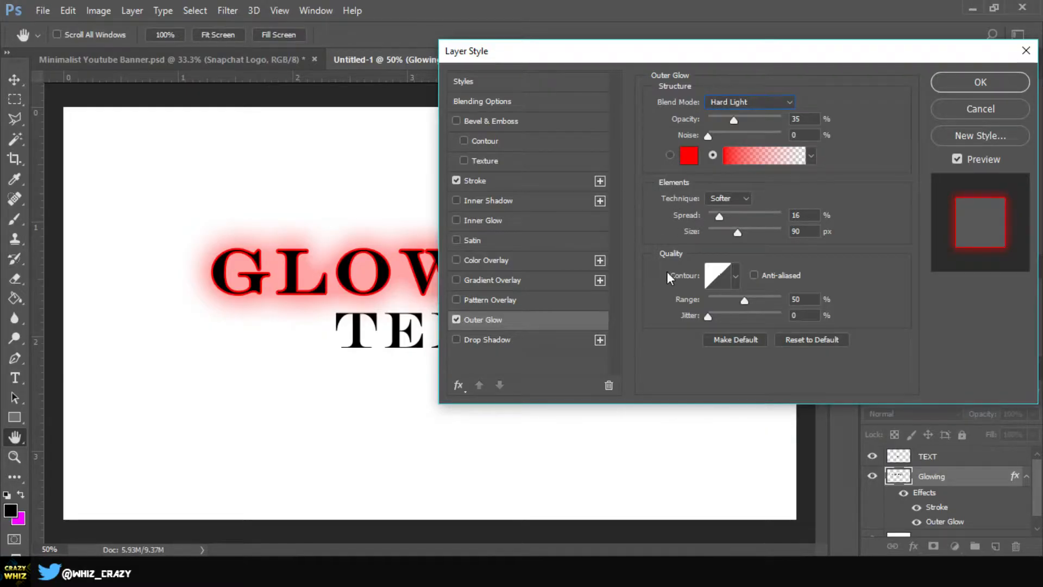
Set the outer glow's spread to 5%, its size to 50 px and its opacity to about 46%
left_click_drag(721, 216, 766, 215)
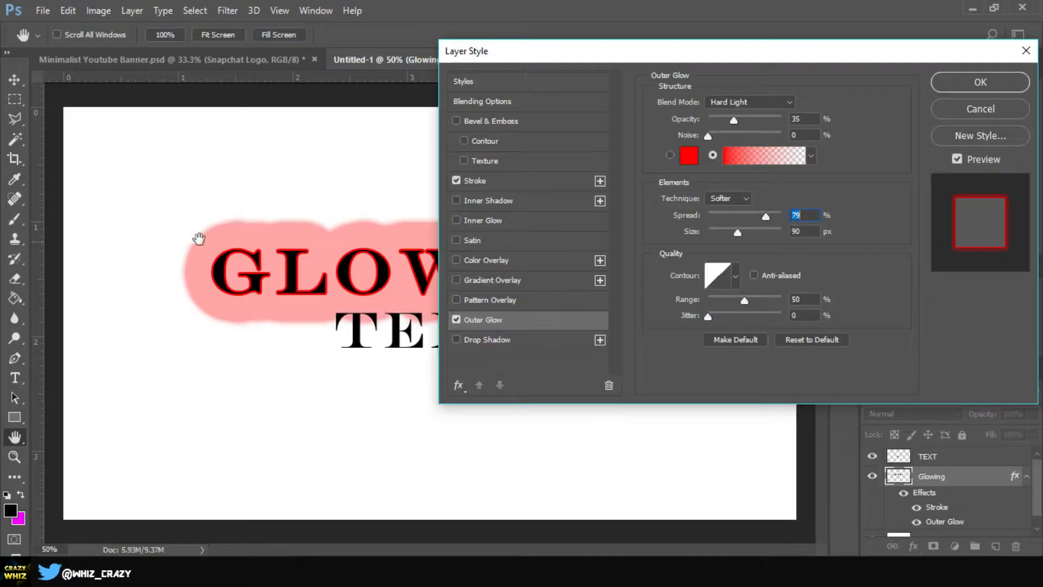
left_click_drag(765, 216, 713, 219)
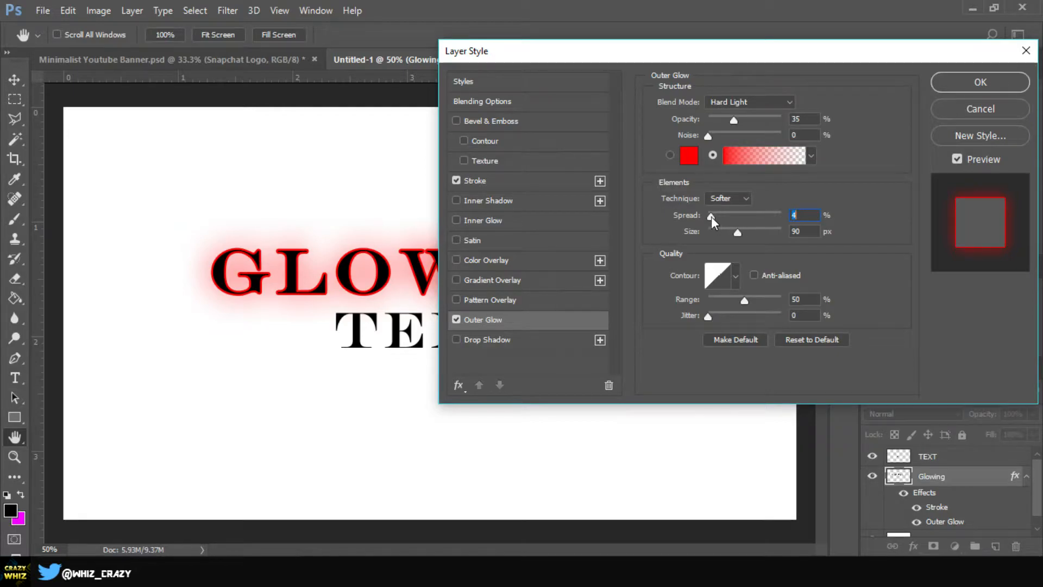
left_click_drag(712, 216, 710, 217)
type("5")
key("Tab")
type("5")
left_click_drag(719, 236, 725, 237)
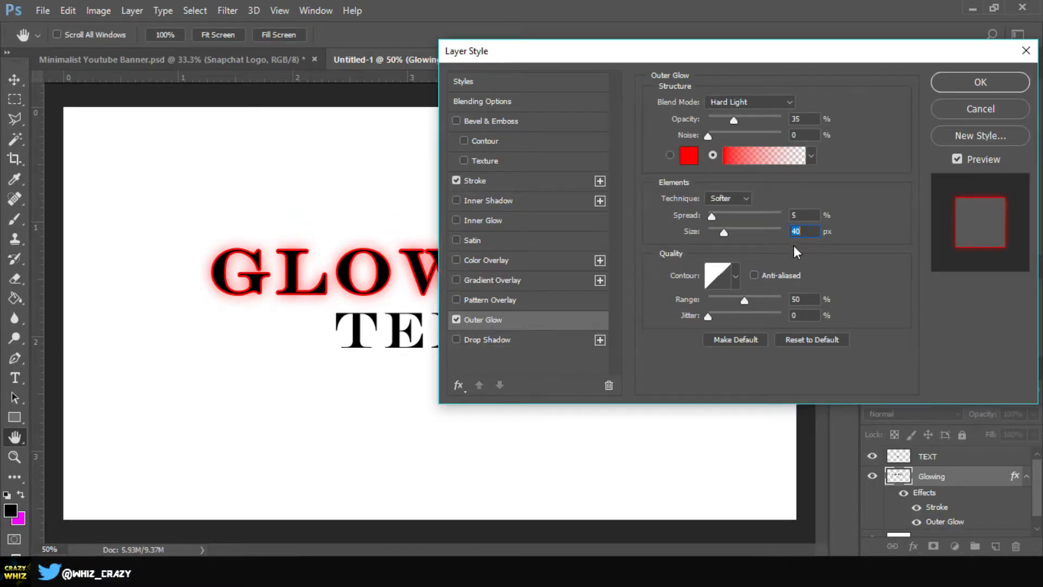
left_click_drag(725, 233, 726, 232)
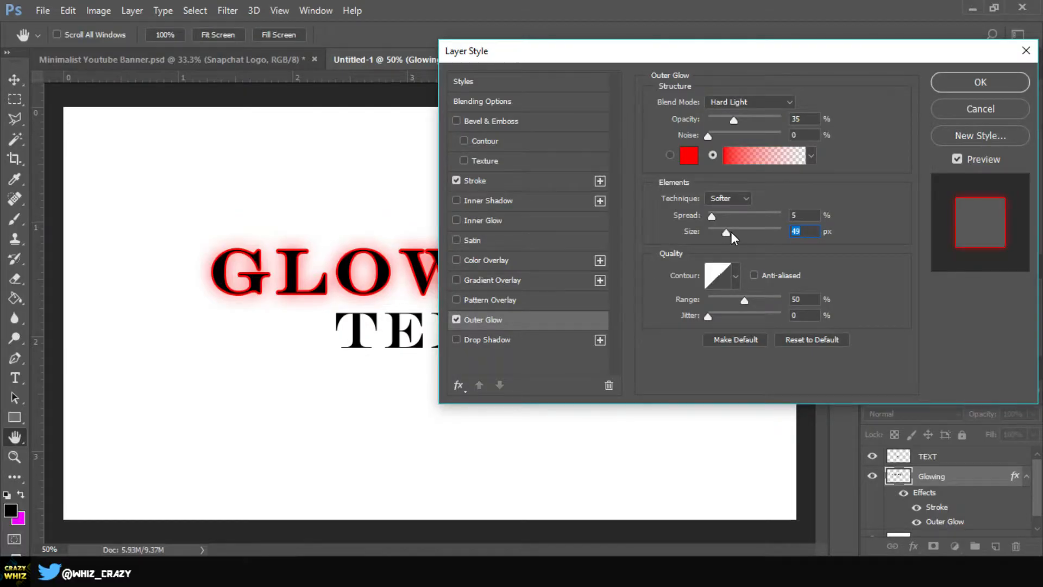
type("50")
left_click_drag(735, 120, 745, 120)
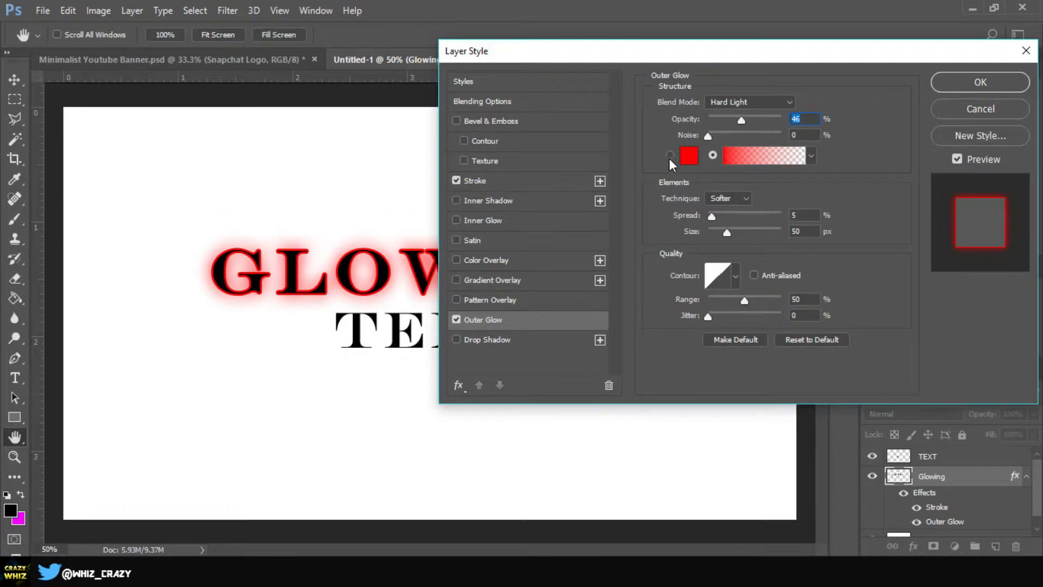
Set the stroke's blend mode to Darker Color at 100% opacity and apply the Glowing layer's style
left_click(487, 179)
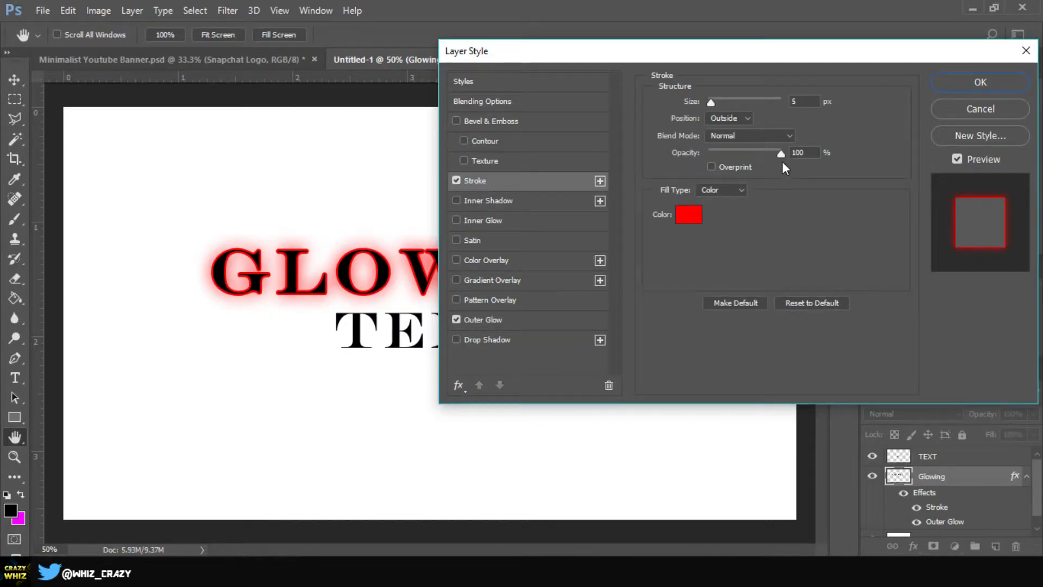
left_click_drag(782, 155, 765, 159)
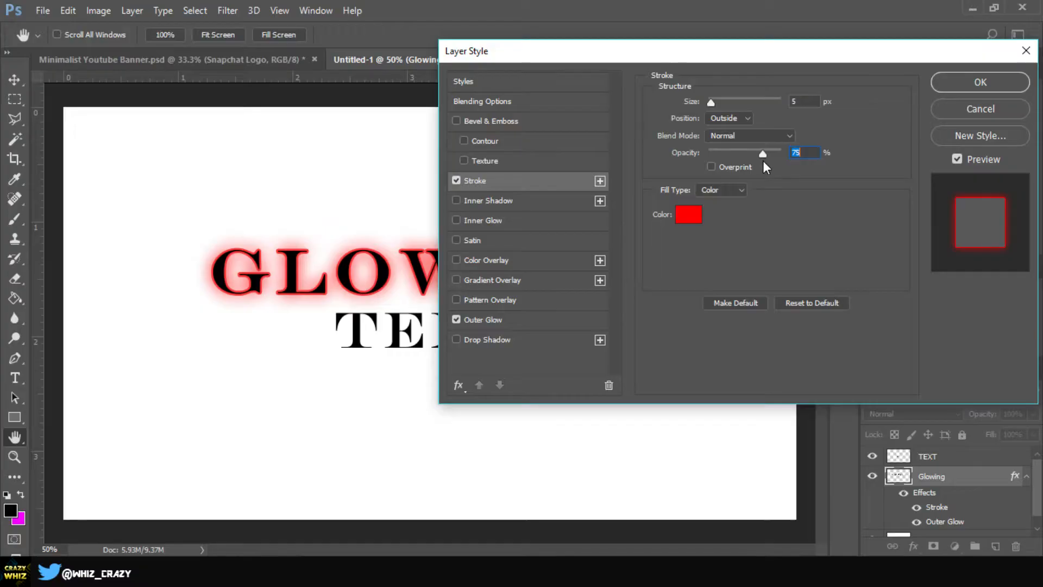
left_click(769, 137)
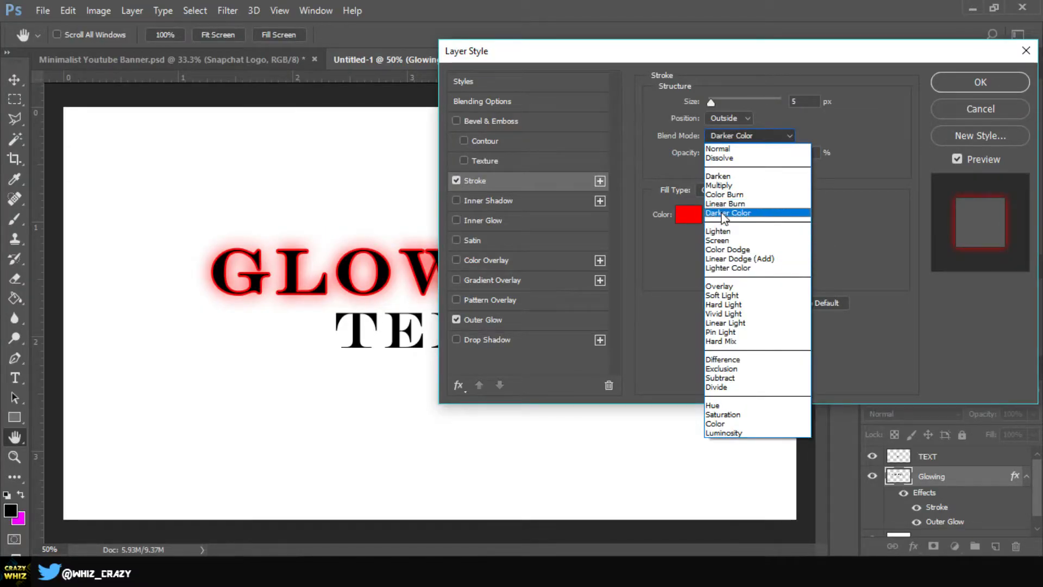
left_click(743, 213)
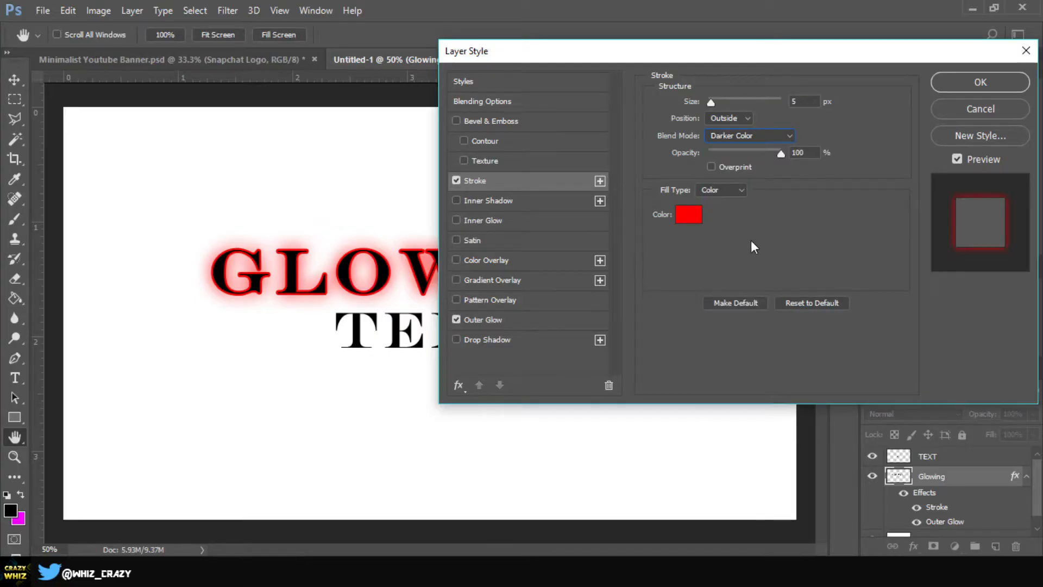
left_click(970, 83)
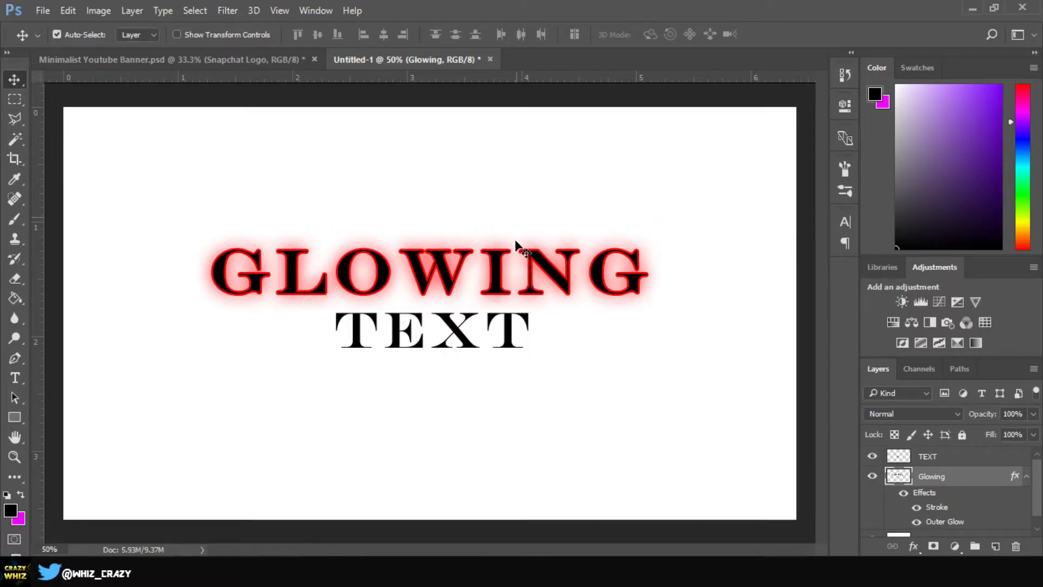
Copy the layer style of the Glowing layer and paste it onto the TEXT layer
right_click(937, 478)
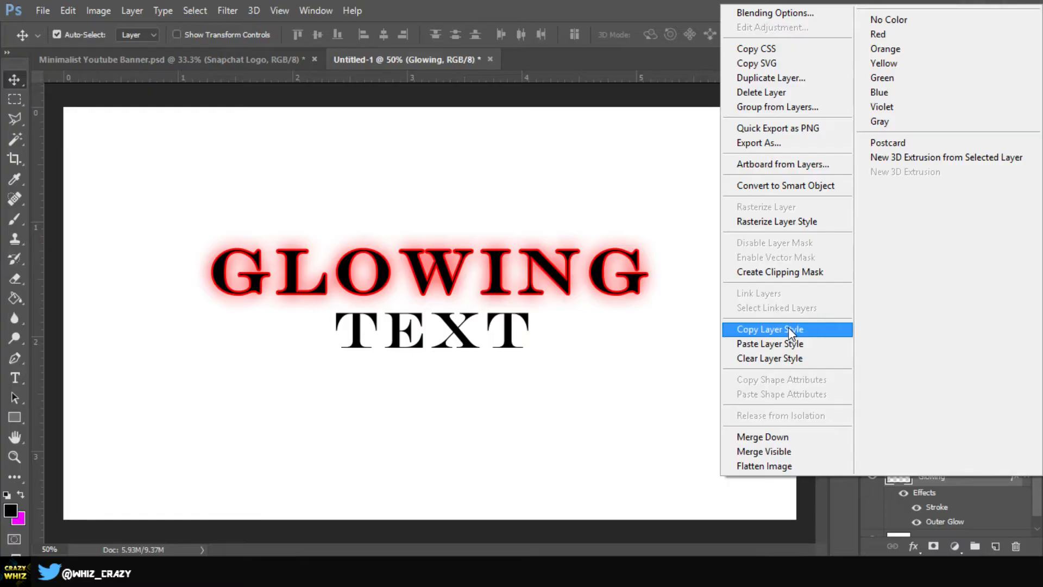
left_click(788, 329)
left_click(951, 456)
right_click(951, 456)
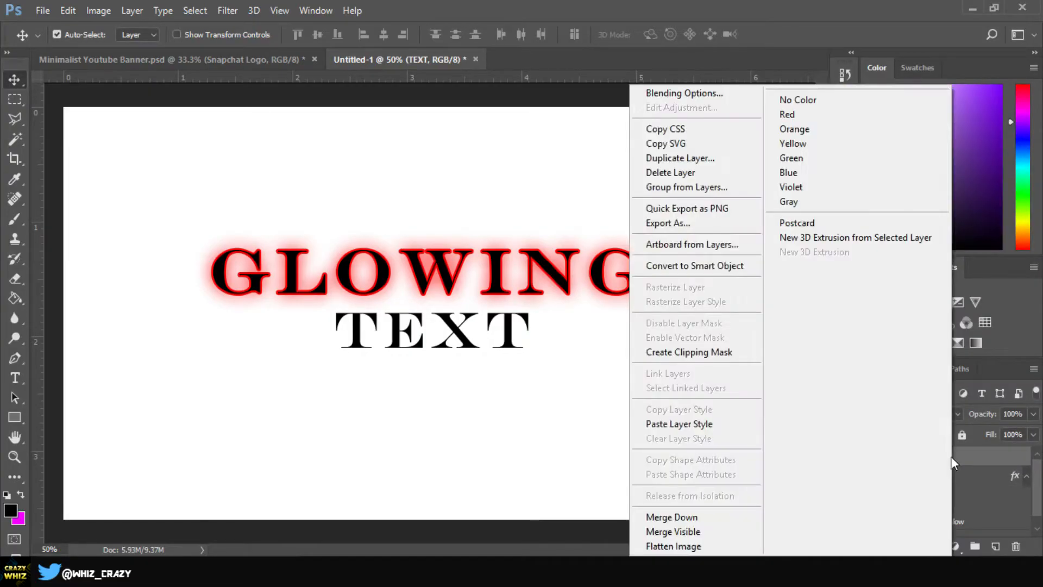
left_click(701, 425)
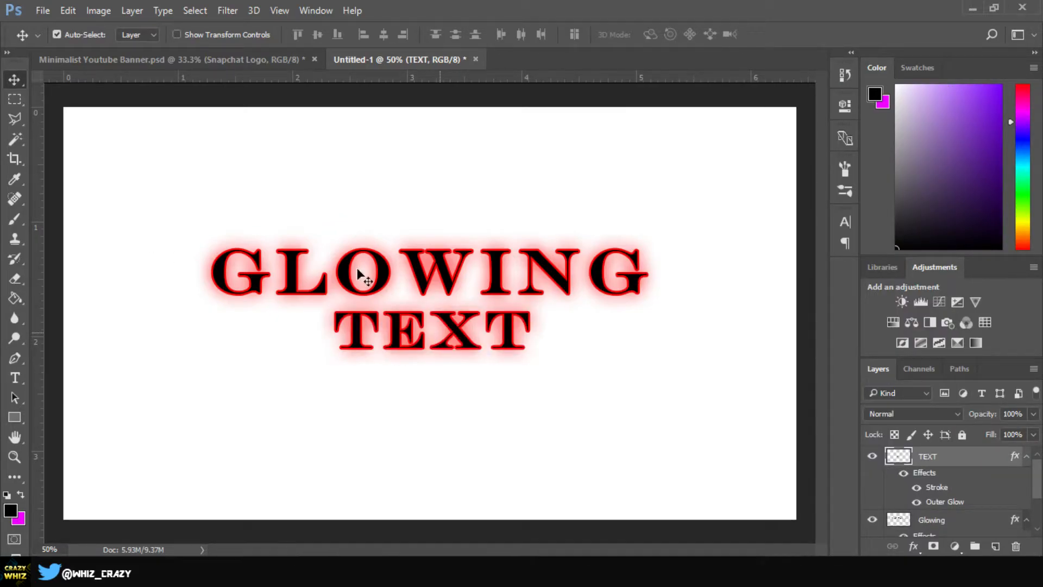
Rename the white Layer 1 as "Backround"
scroll(960, 511, "down", 2)
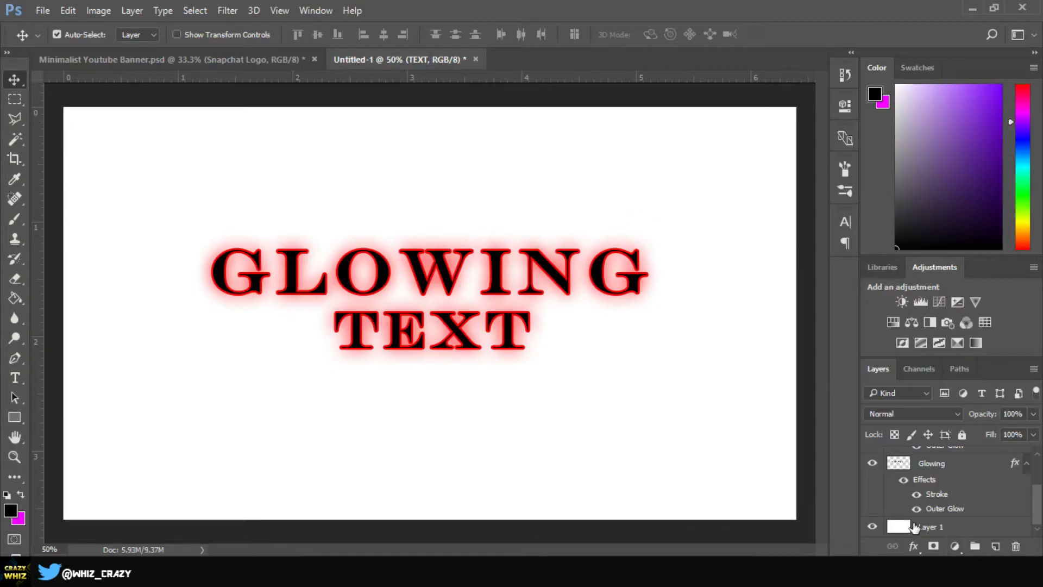
left_click(949, 528)
double_click(935, 528)
type("Back")
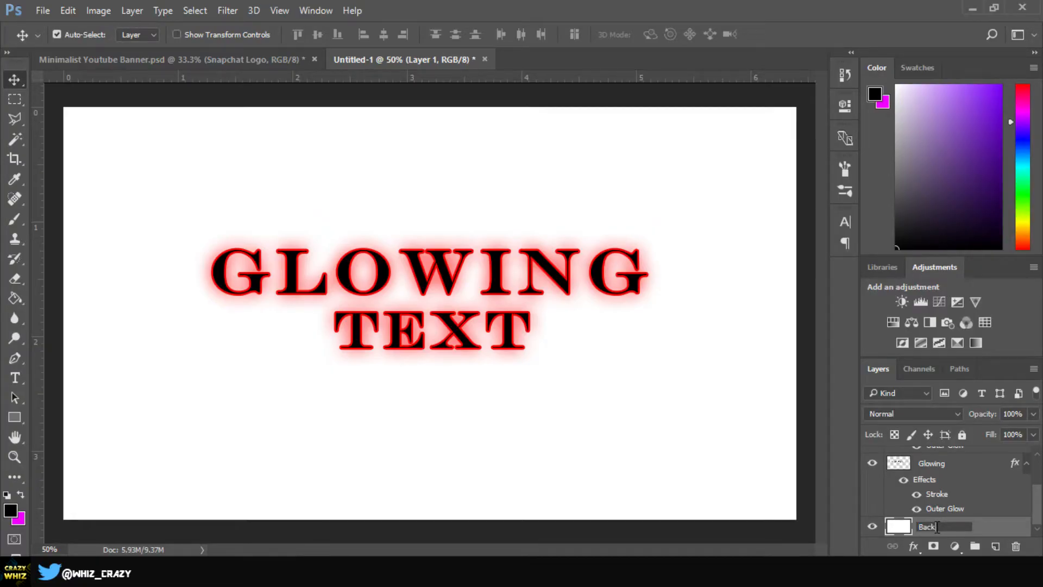
type("round")
key("Return")
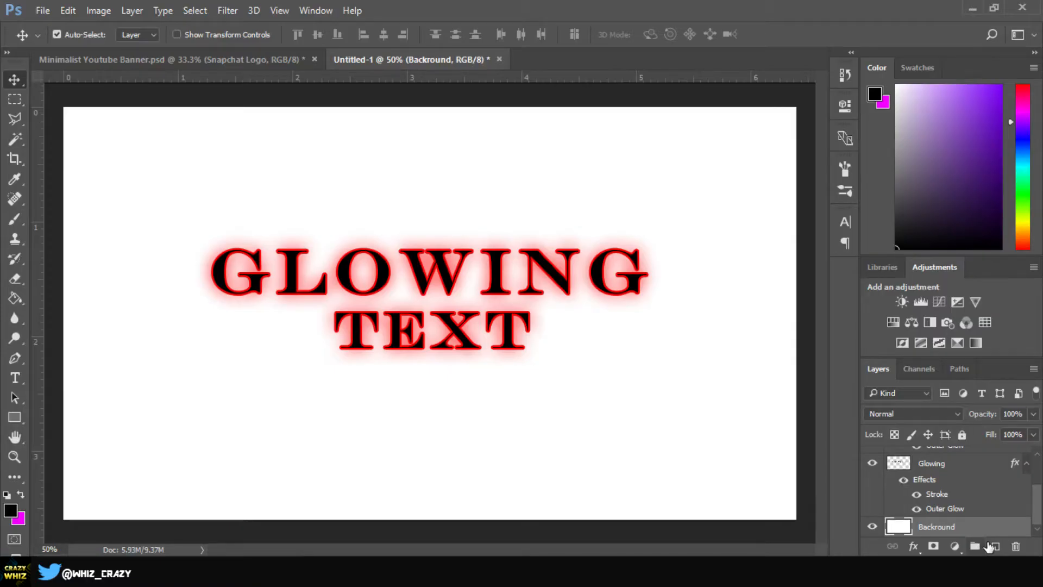
Create a new layer directly above the Backround layer and fill it with black using the Paint Bucket
left_click(992, 547)
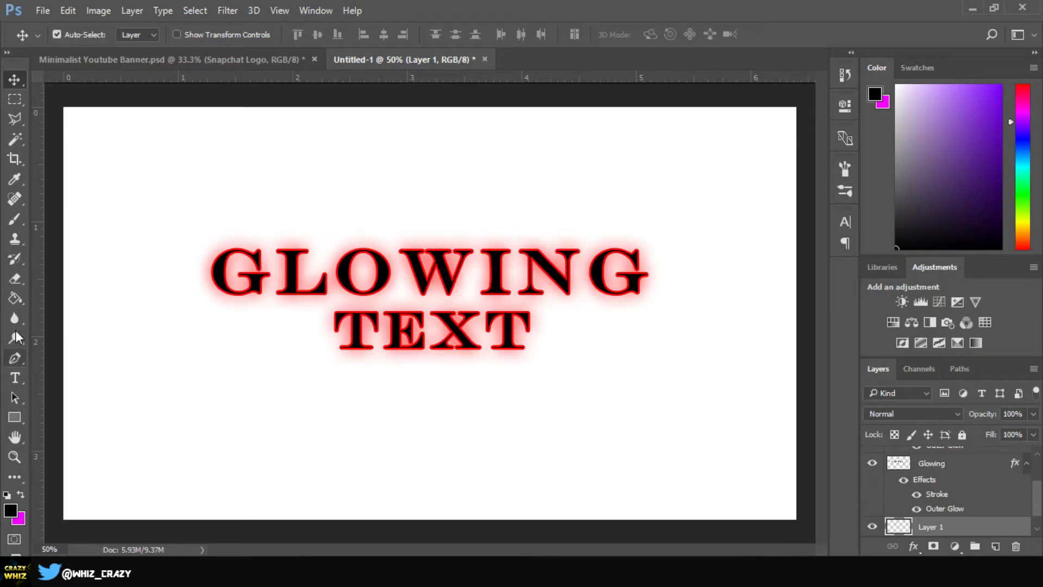
left_click(14, 298)
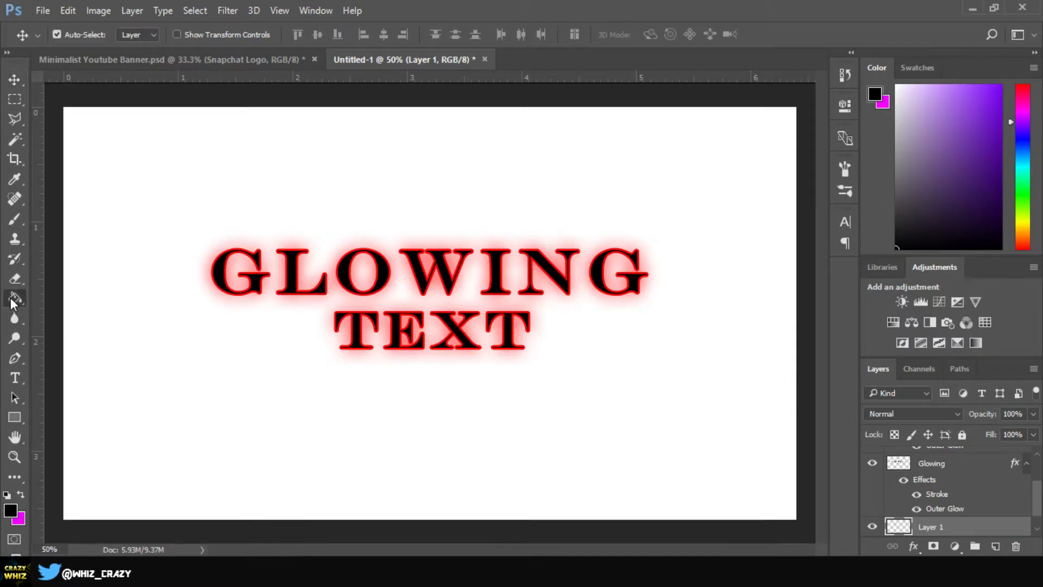
left_click(153, 320)
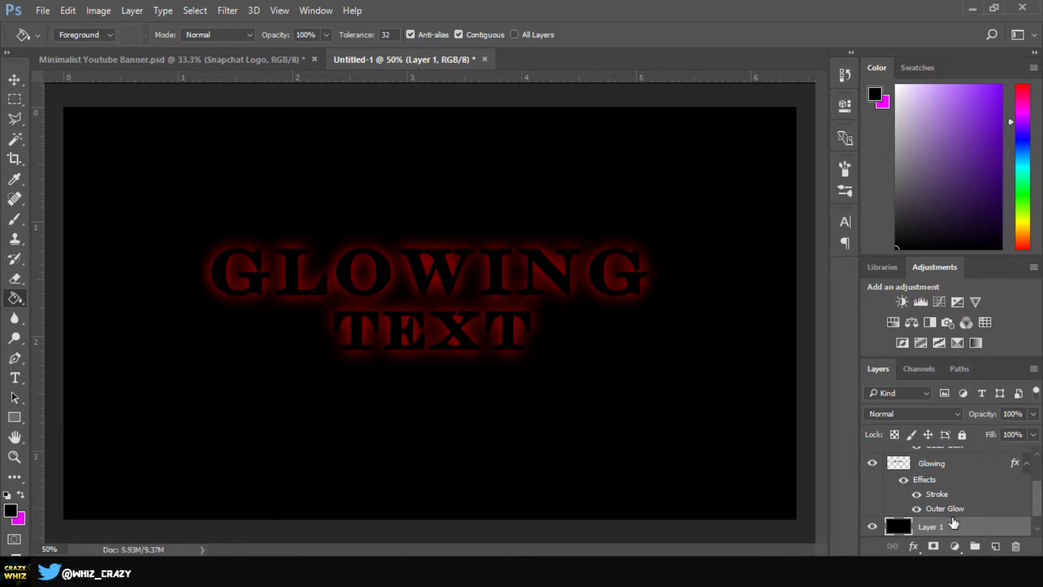
Change the blend mode of the Glowing layer's 5 px stroke to Normal
scroll(953, 523, "up", 1)
scroll(938, 495, "down", 2)
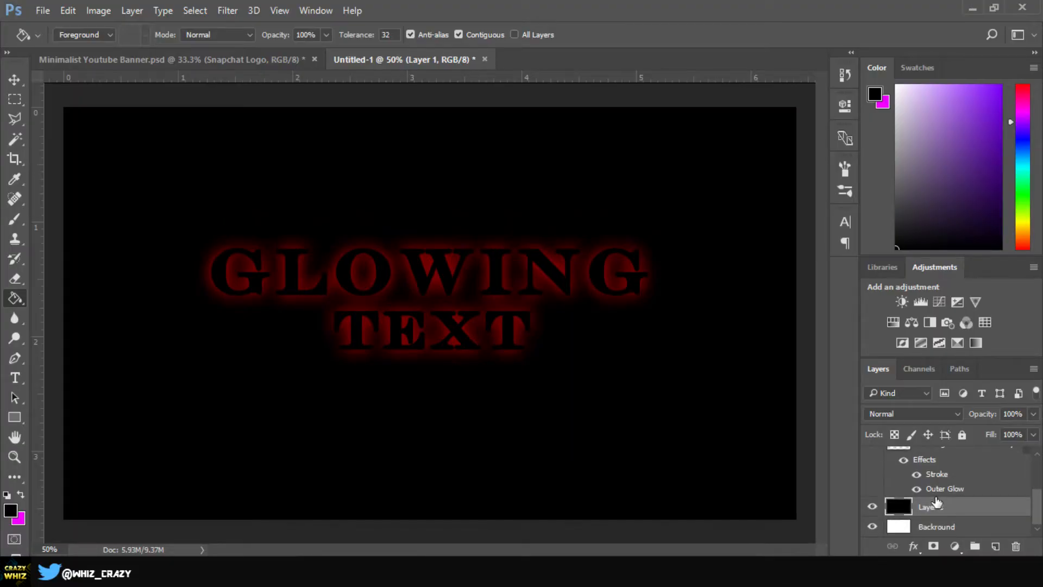
scroll(936, 503, "up", 3)
left_click(938, 509)
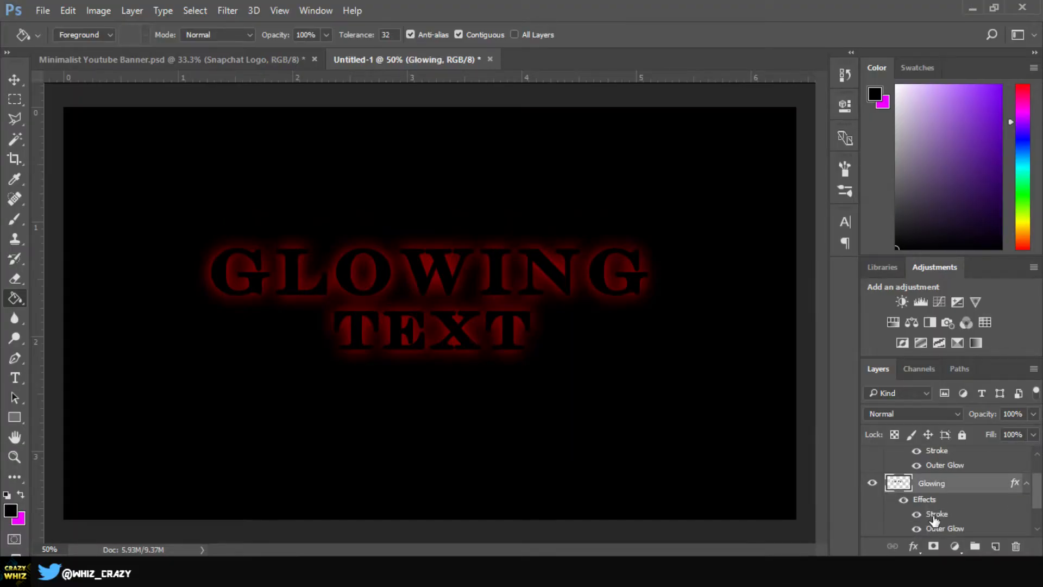
right_click(940, 482)
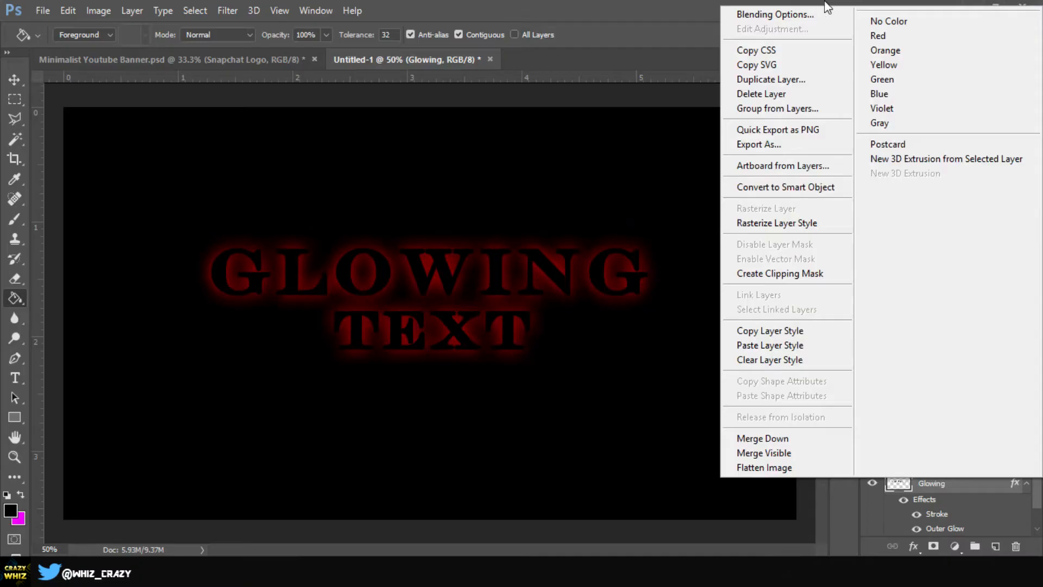
left_click(807, 15)
left_click(552, 184)
type("5")
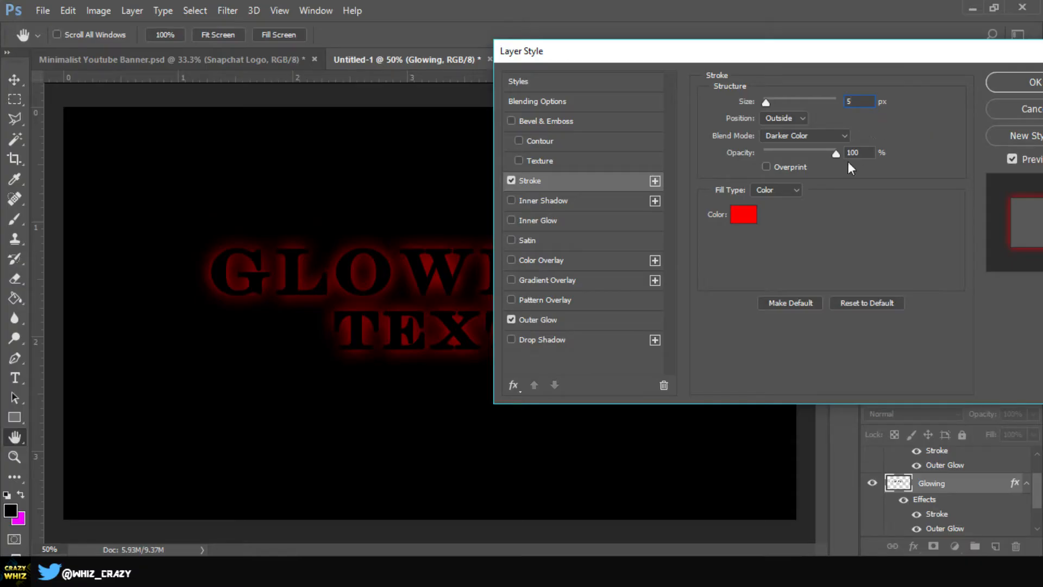
left_click(817, 135)
left_click(786, 146)
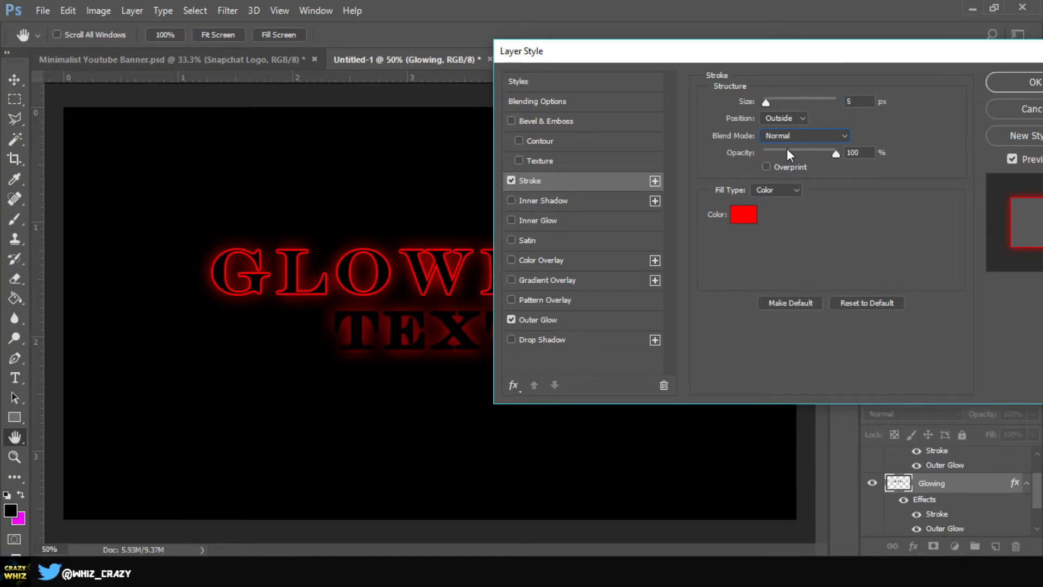
Try the Multiply blend mode on the Glowing layer's stroke and return it to Normal
left_click(761, 137)
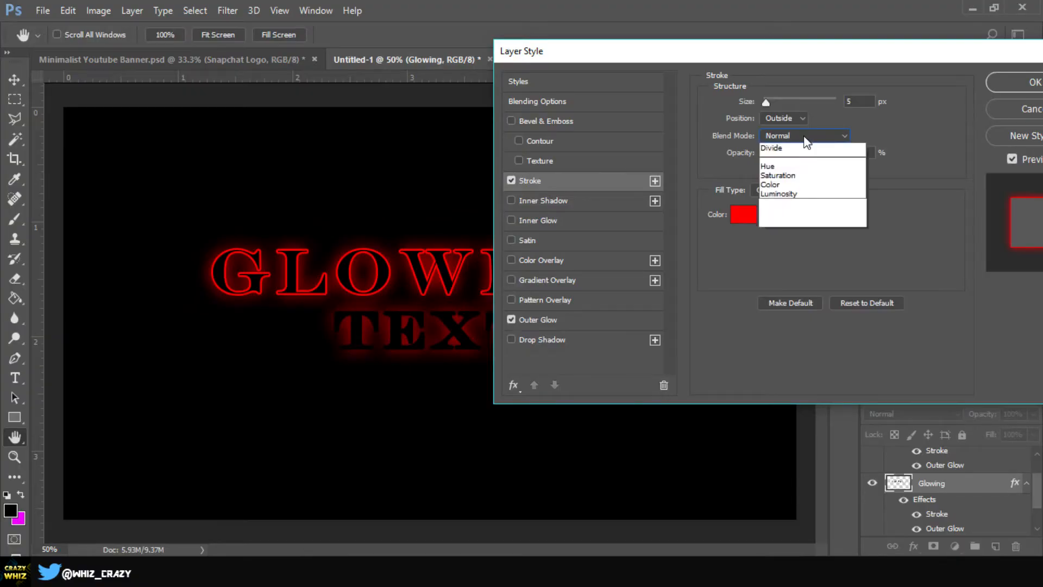
left_click(791, 184)
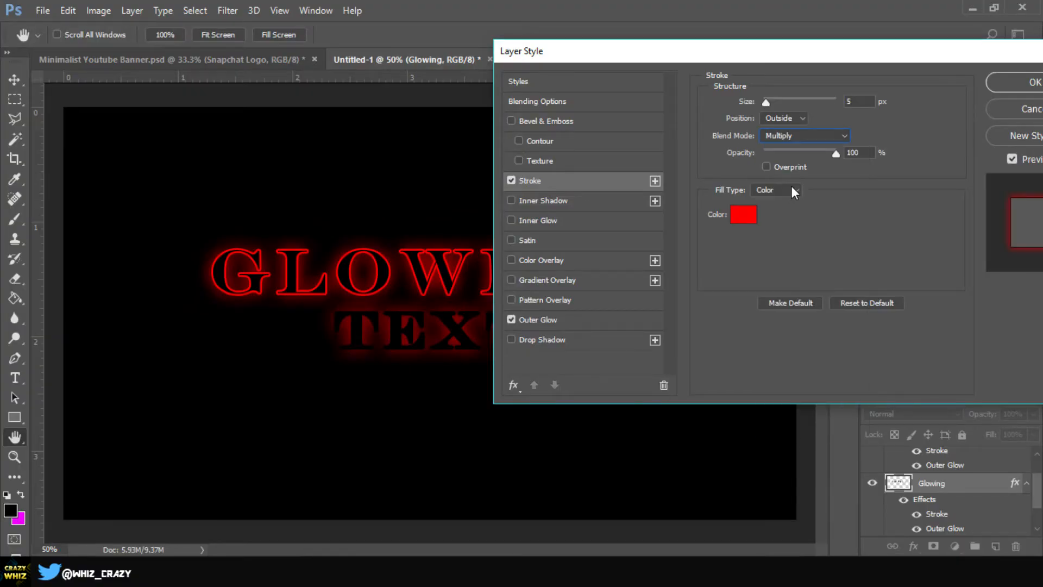
left_click(804, 134)
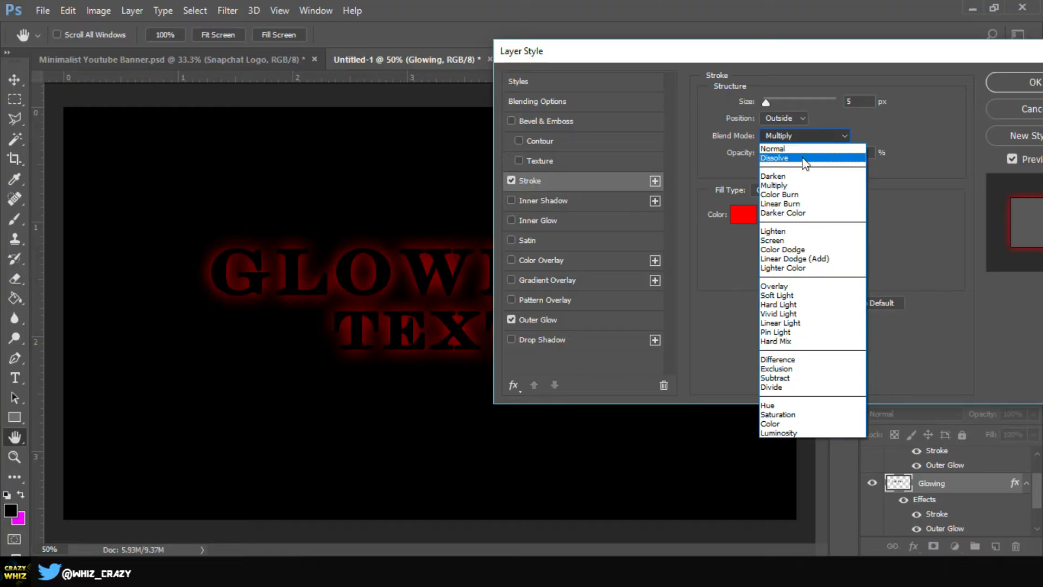
left_click(793, 150)
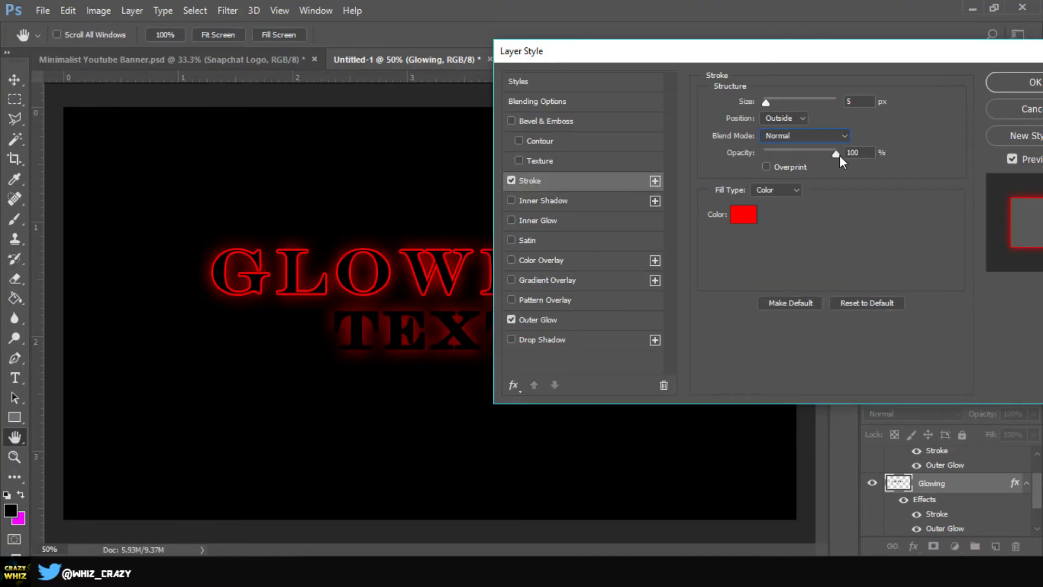
Set the opacity of the Glowing layer's stroke to 50%
left_click_drag(823, 156, 792, 157)
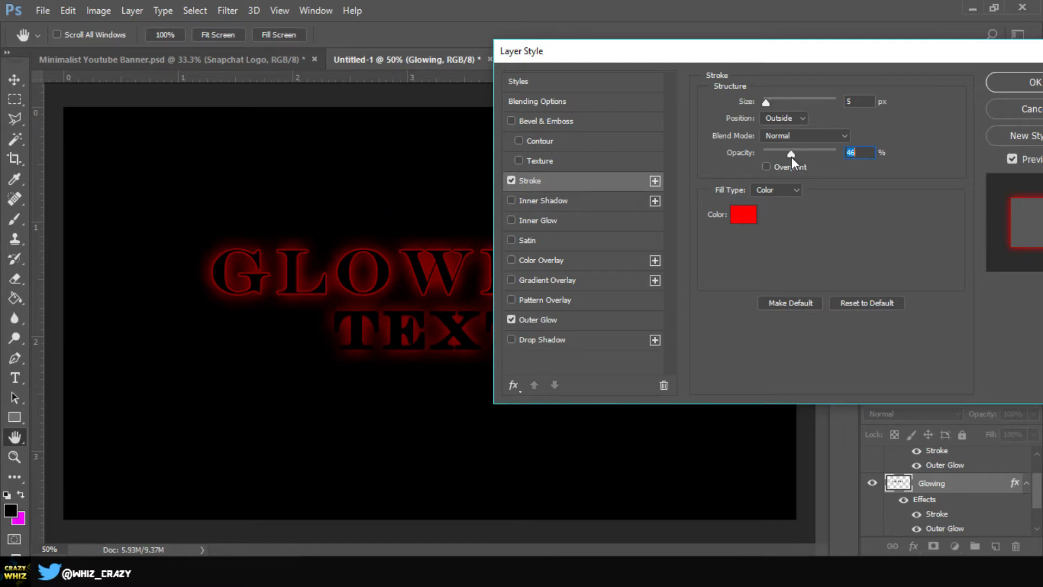
type("50")
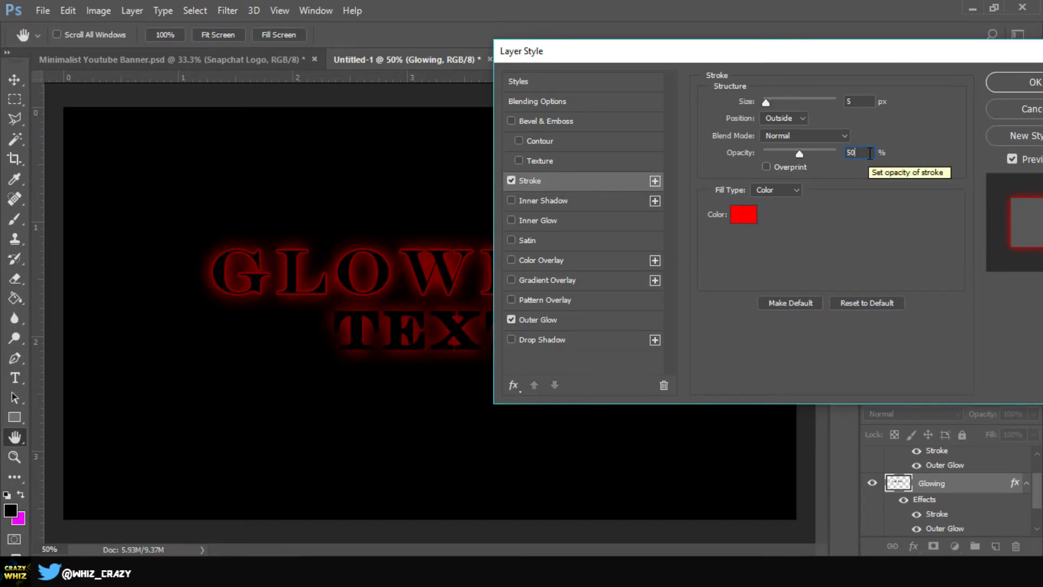
Set the Glowing layer's outer glow opacity to 30%, slightly adjust its spread and size, and apply the layer style
left_click(549, 317)
left_click_drag(796, 120, 779, 124)
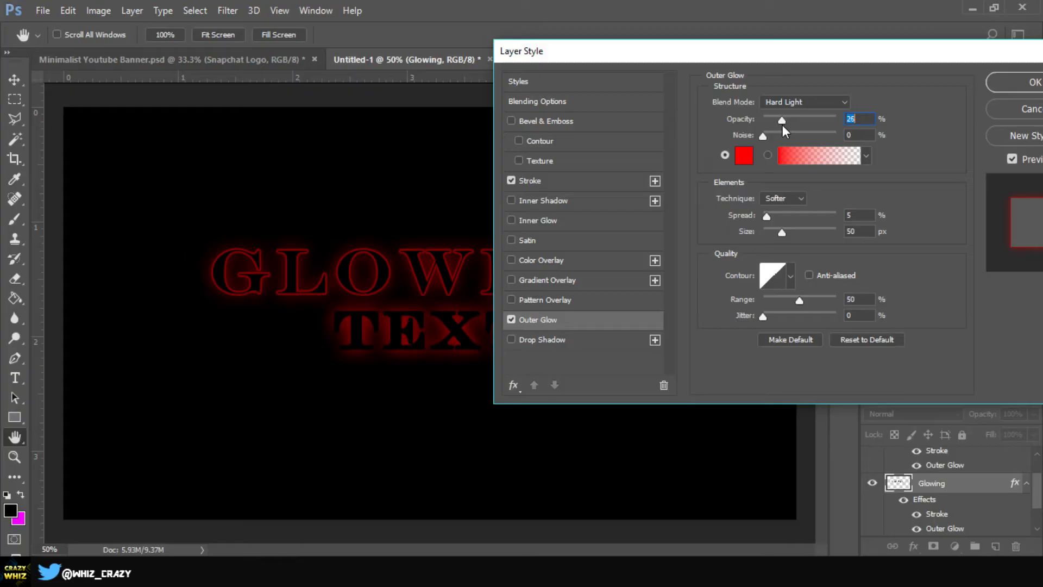
type("30")
left_click_drag(768, 216, 768, 218)
left_click_drag(781, 232, 779, 238)
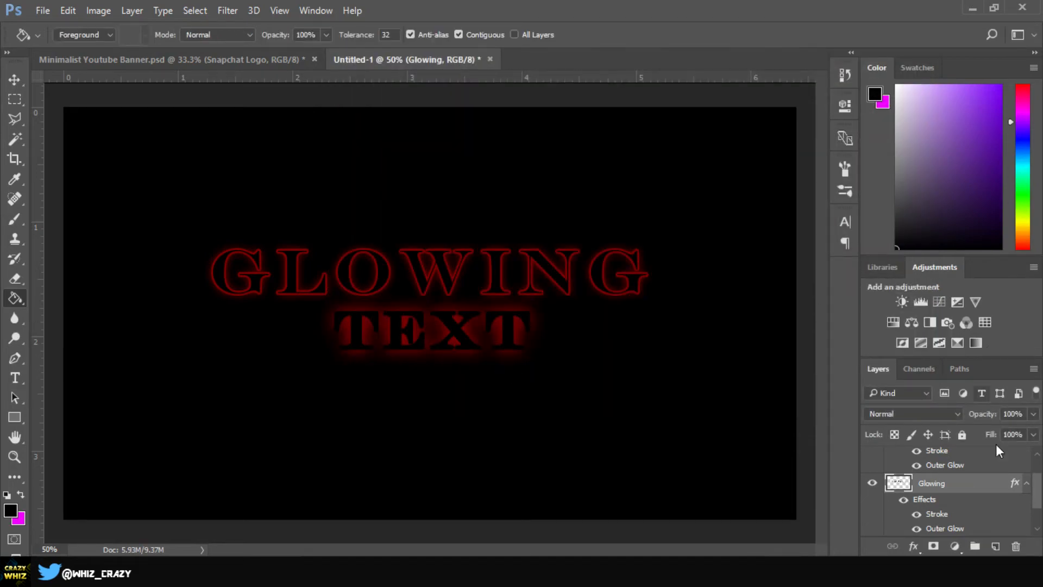
Copy the Glowing layer's updated stroke and outer glow style and paste it onto the TEXT layer
scroll(965, 491, "down", 2)
left_click(939, 507)
right_click(939, 505)
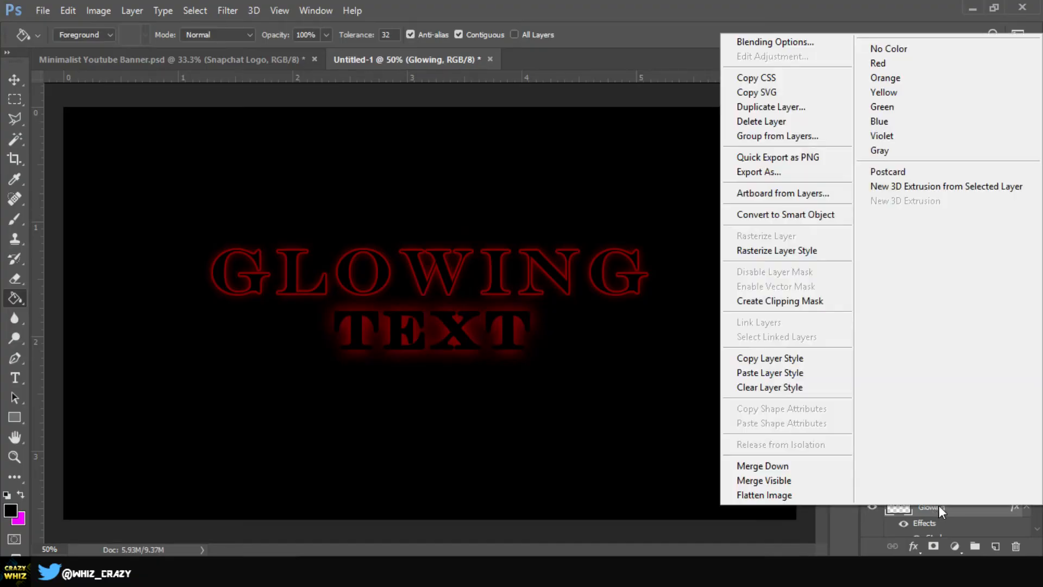
left_click(774, 359)
scroll(933, 478, "up", 2)
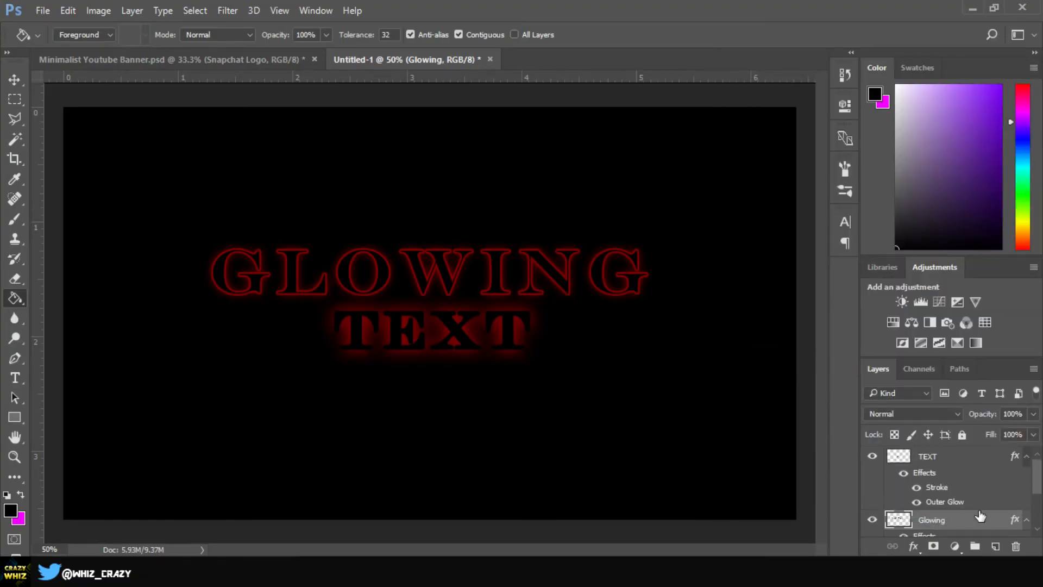
left_click(932, 462)
right_click(932, 463)
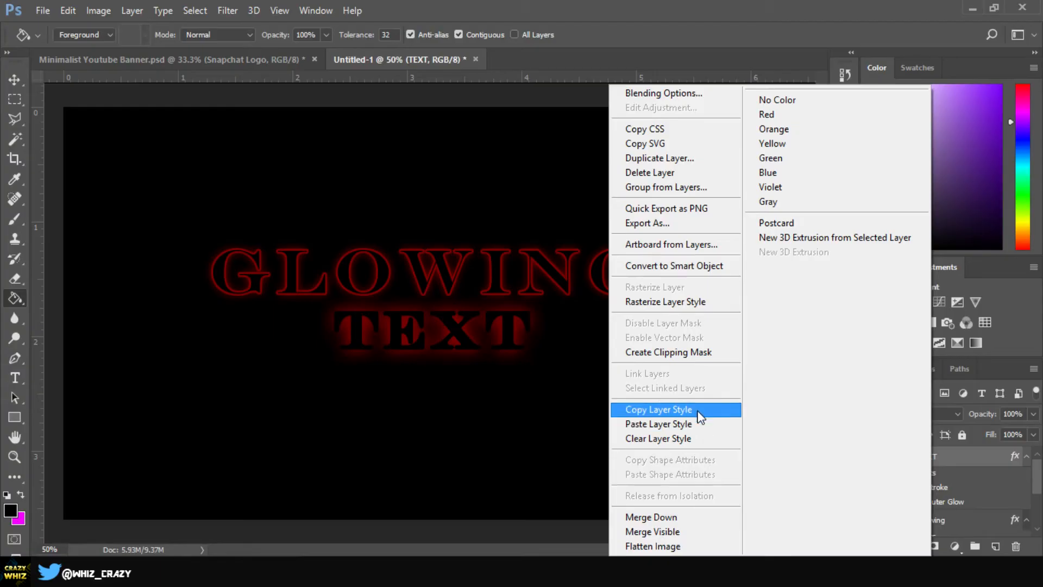
left_click(694, 424)
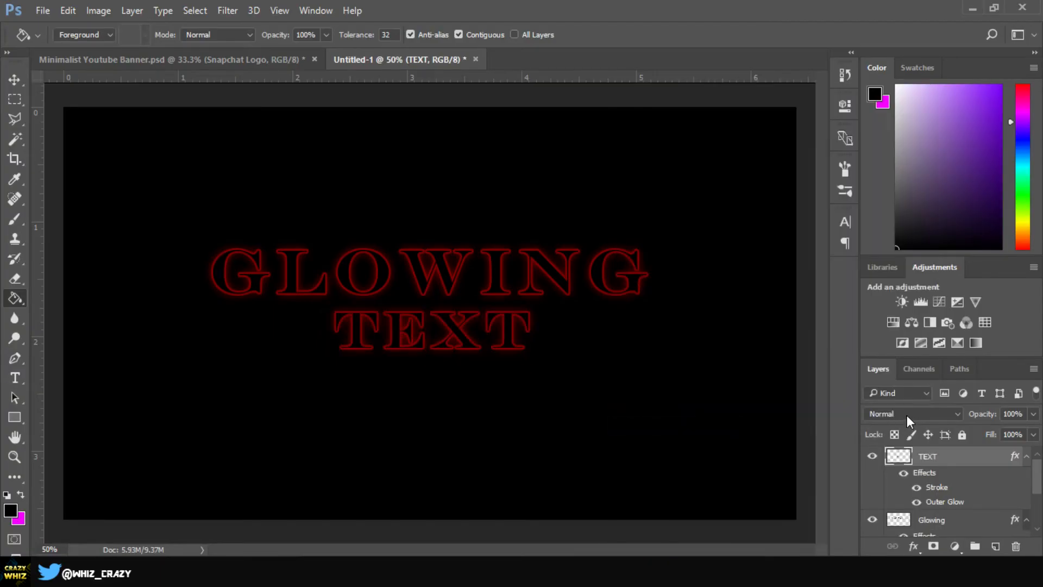
Group the TEXT and Glowing layers together and delete the white Backround layer
scroll(974, 484, "down", 2)
scroll(973, 478, "up", 2)
scroll(950, 465, "down", 2)
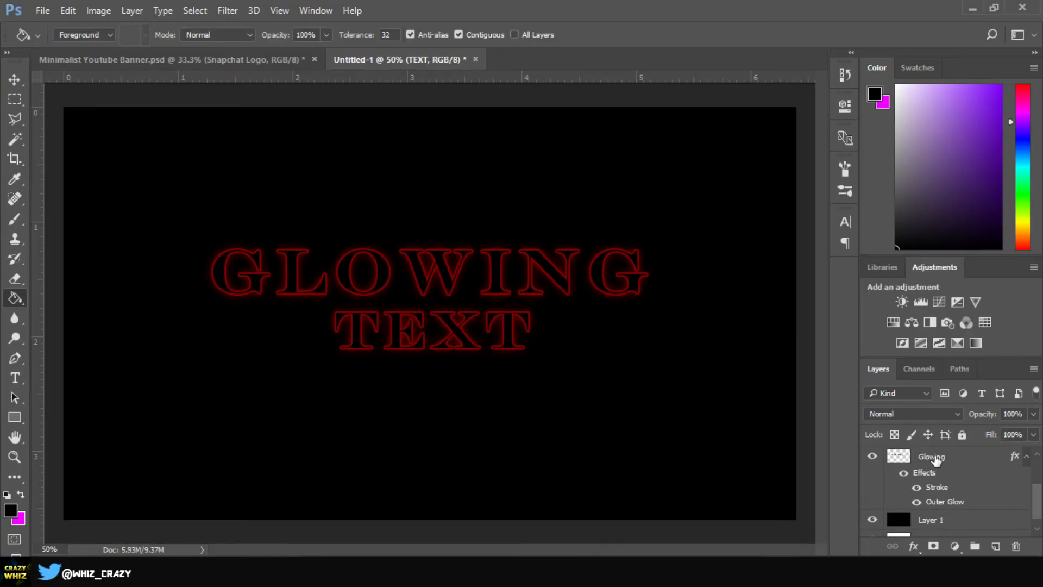
left_click(936, 459, "ctrl")
left_click_drag(936, 459, 975, 547)
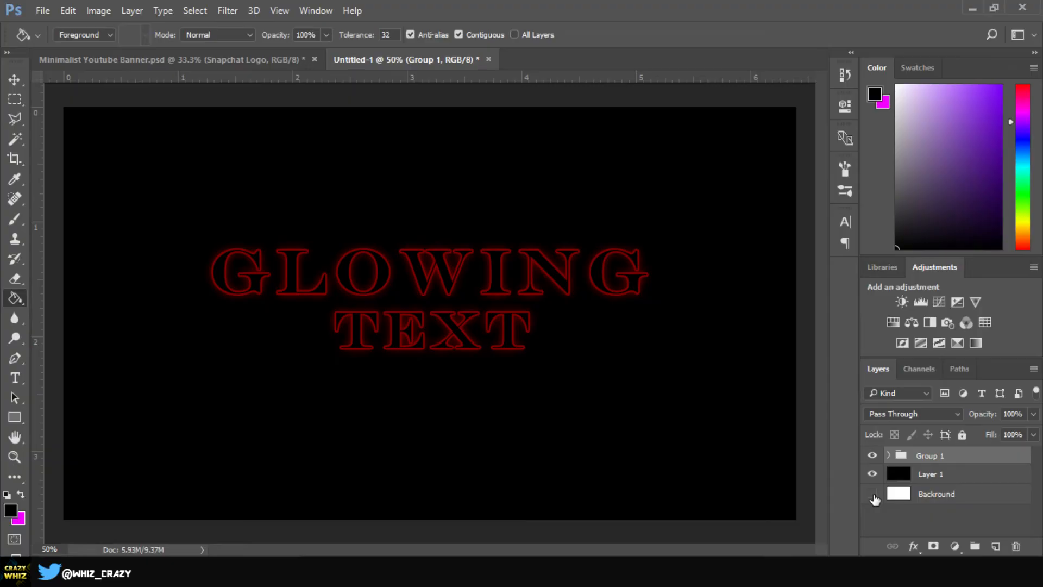
left_click_drag(959, 493, 1016, 546)
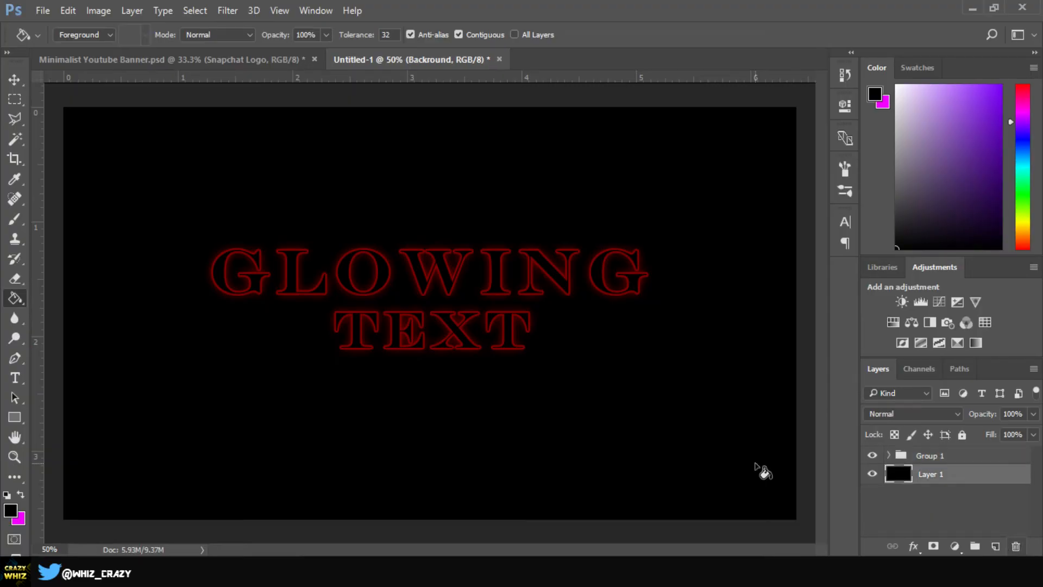